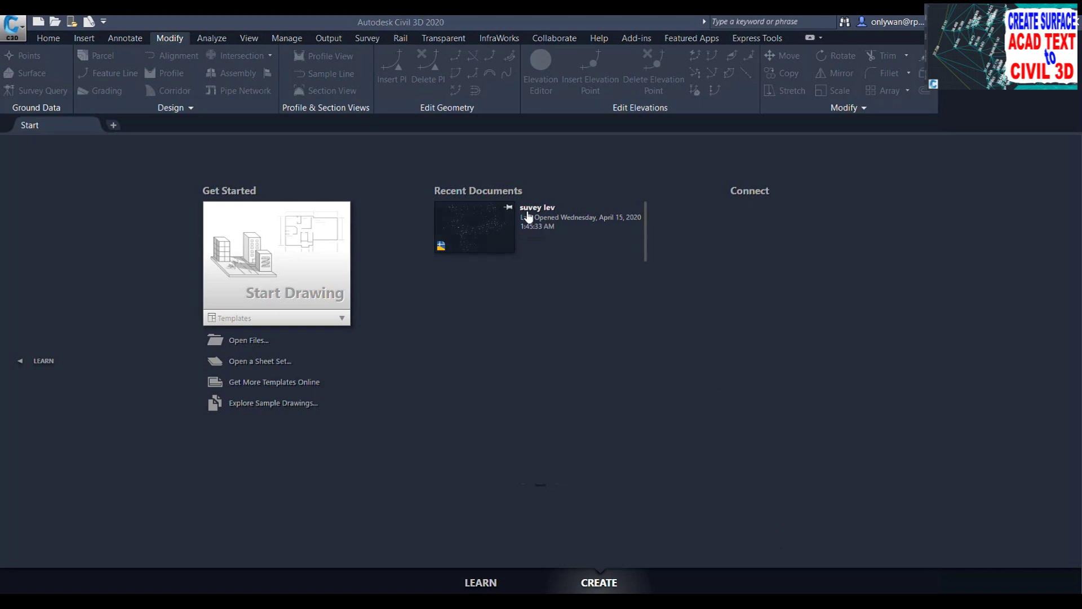
Step: Open the suvey lev drawing and zoom in on its elevation labels
left_click(527, 216)
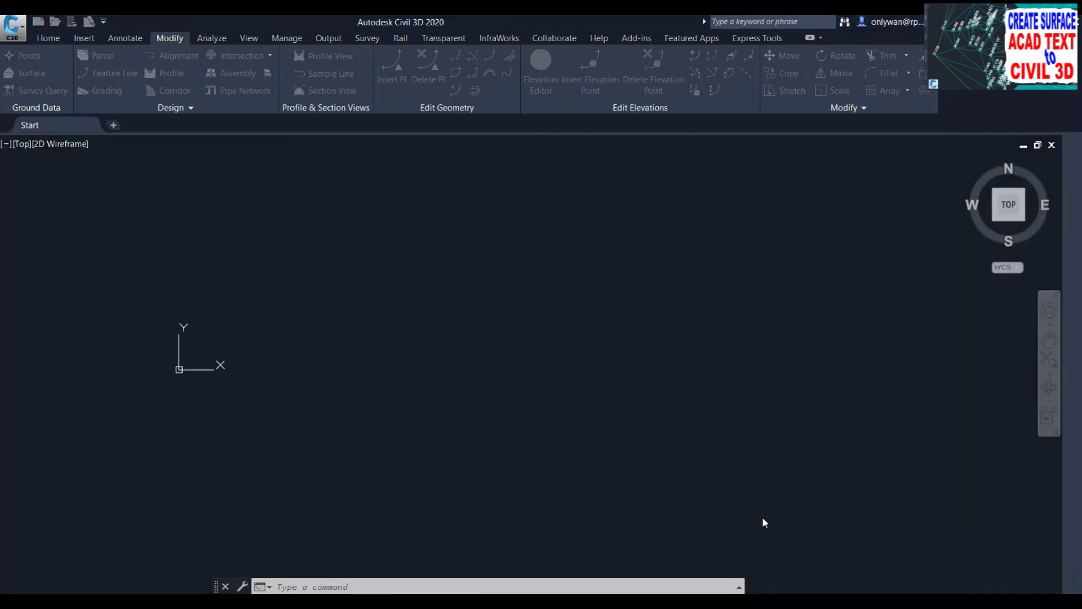
middle_click_drag(563, 338, 719, 338)
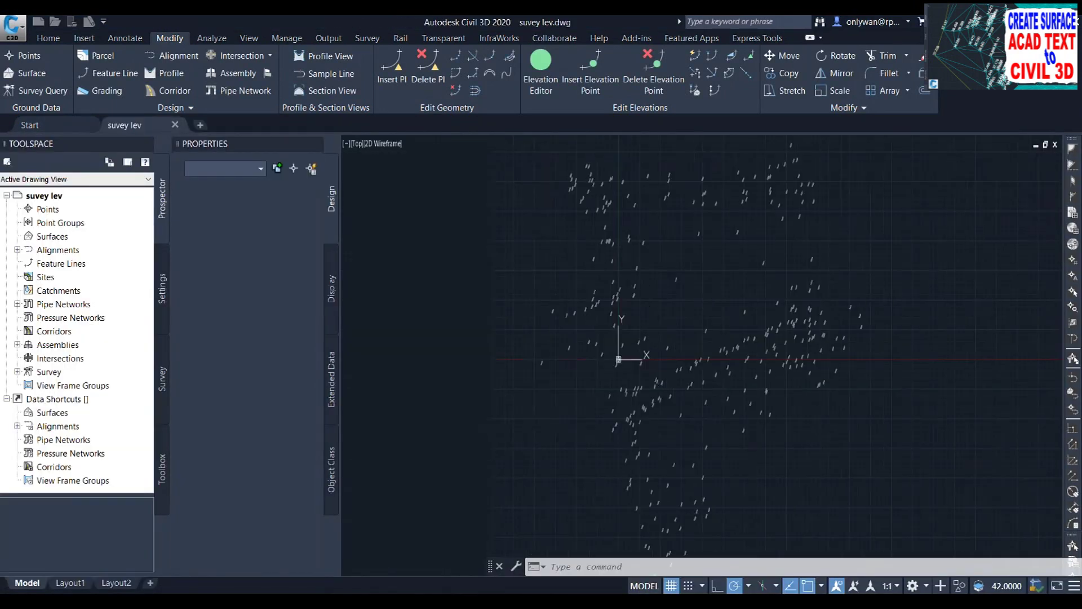
scroll(649, 360, "up", 5)
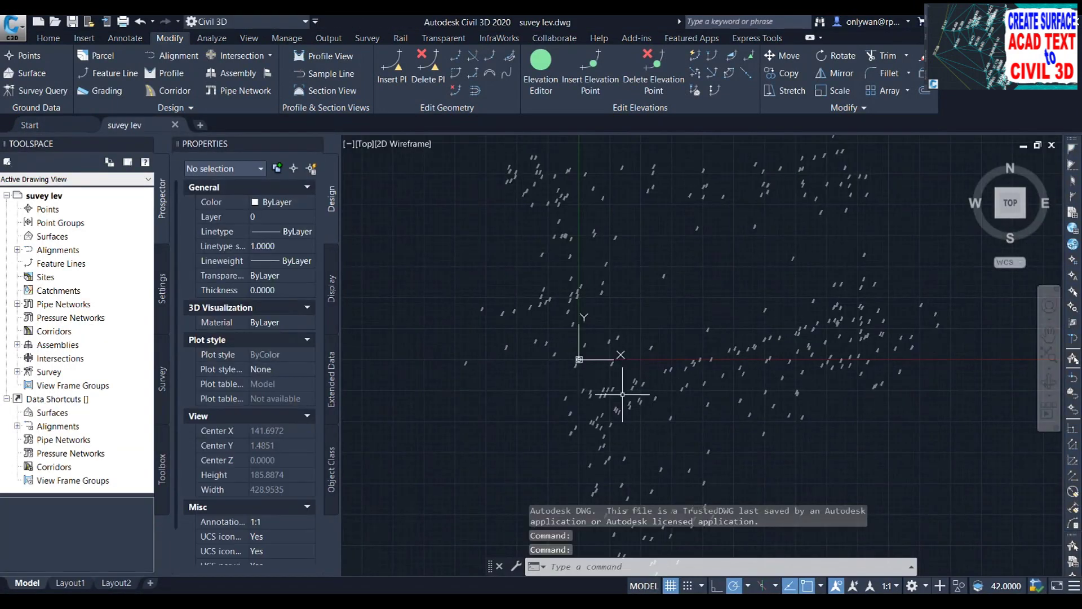
scroll(567, 242, "up", 3)
Step: Check the 36.289 label's properties to confirm it is plain text at Position Z 0, then zoom out
left_click(606, 285)
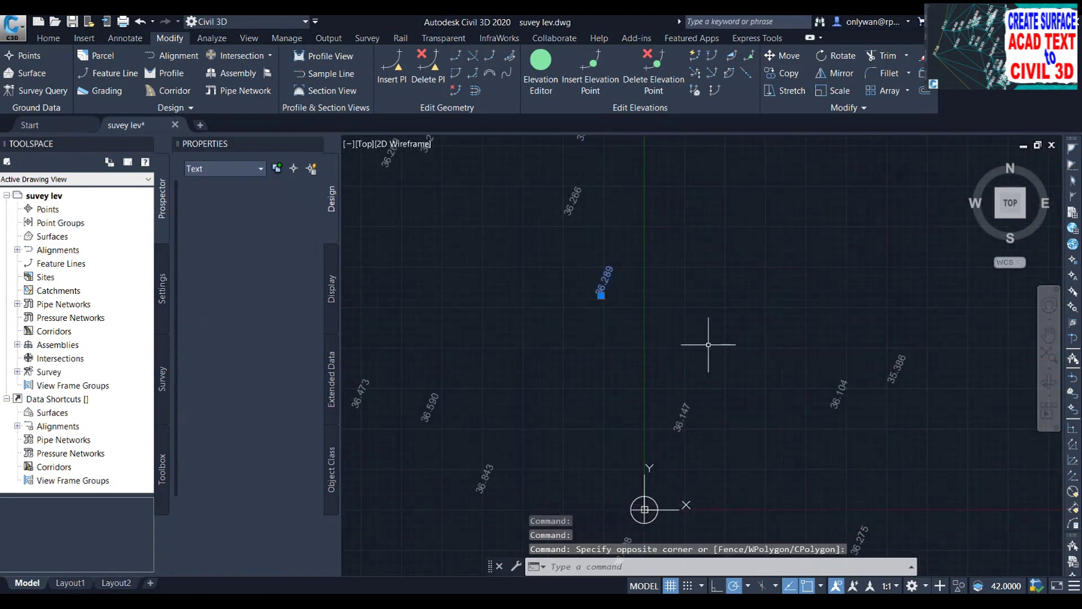
scroll(588, 274, "up", 3)
scroll(588, 274, "up", 2)
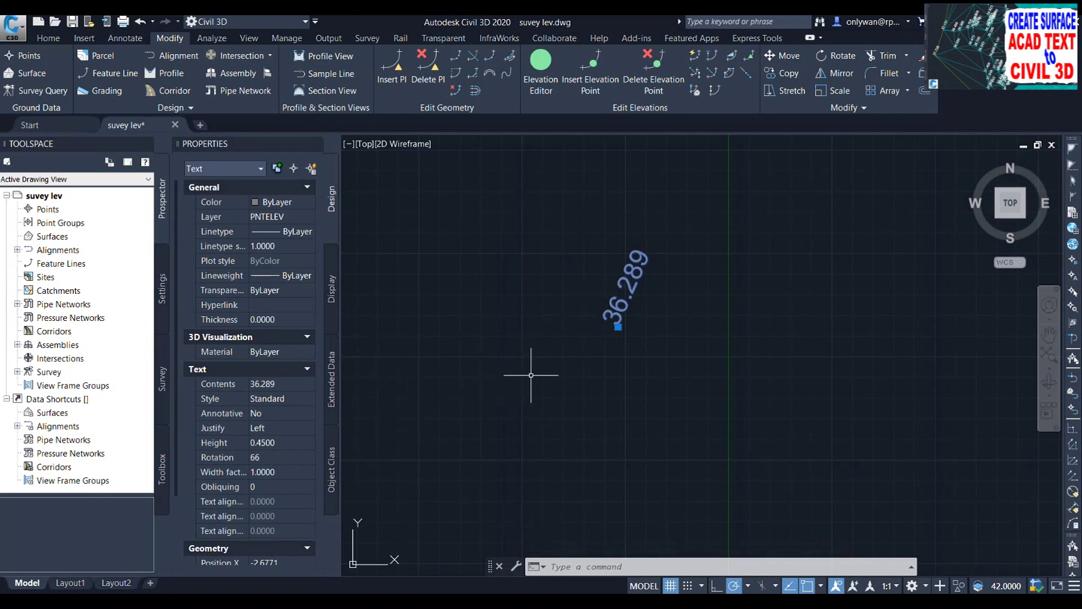
left_click(631, 309)
key("Escape")
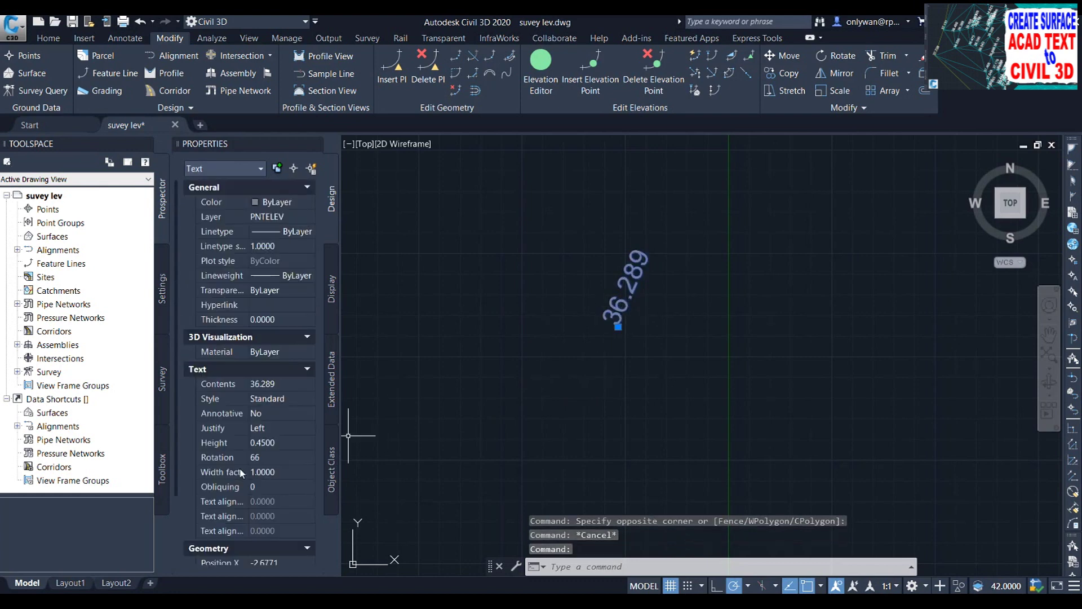
scroll(266, 475, "down", 1)
scroll(268, 479, "down", 1)
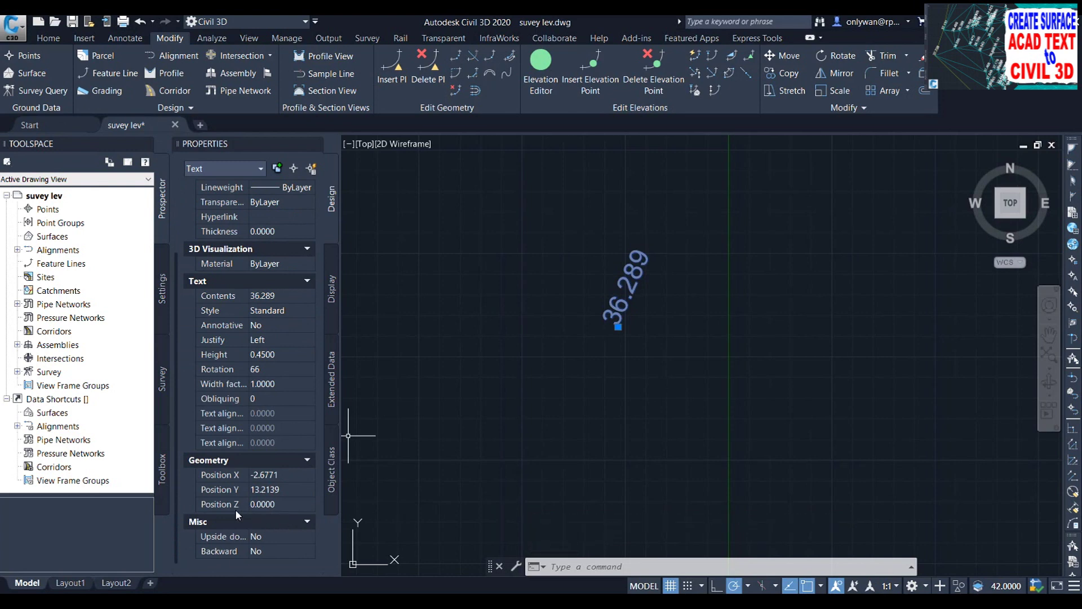
scroll(643, 316, "down", 3)
scroll(648, 321, "down", 3)
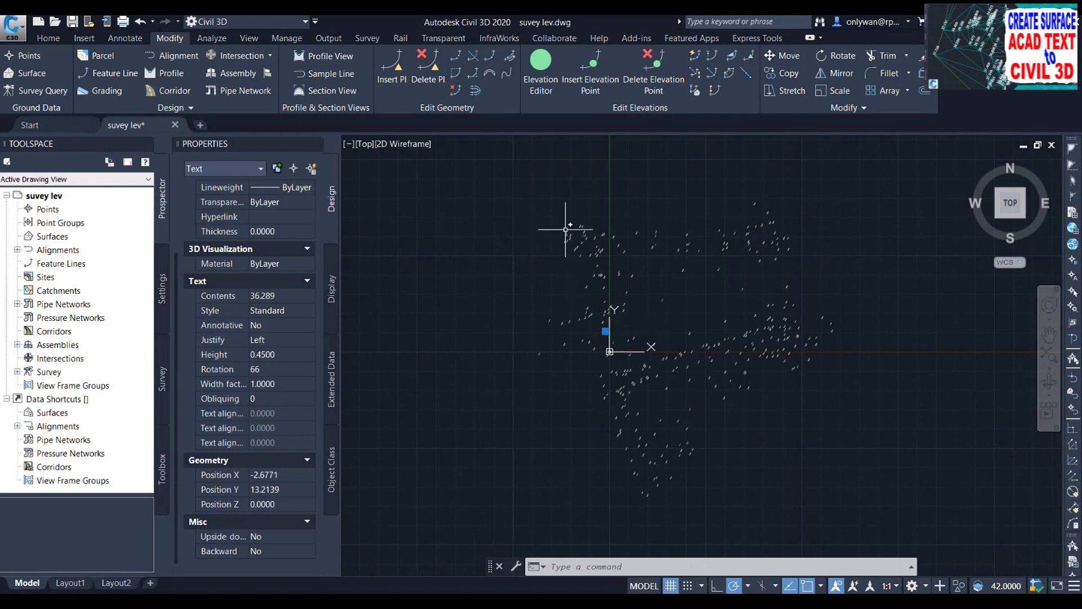
Step: Window-select all 301 objects in the drawing
key("Escape")
left_click(508, 182)
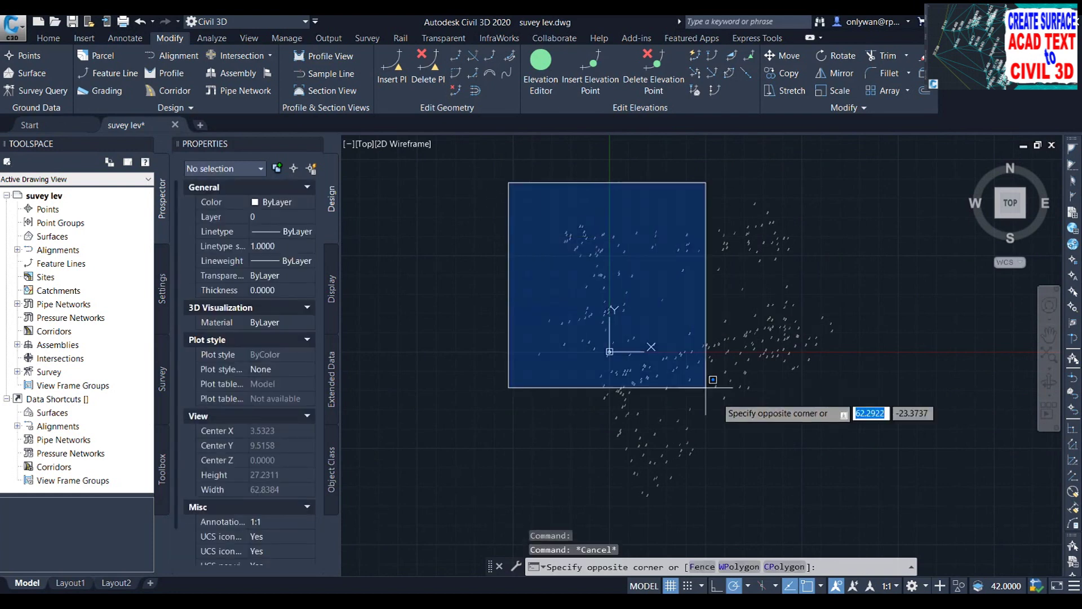
left_click(917, 529)
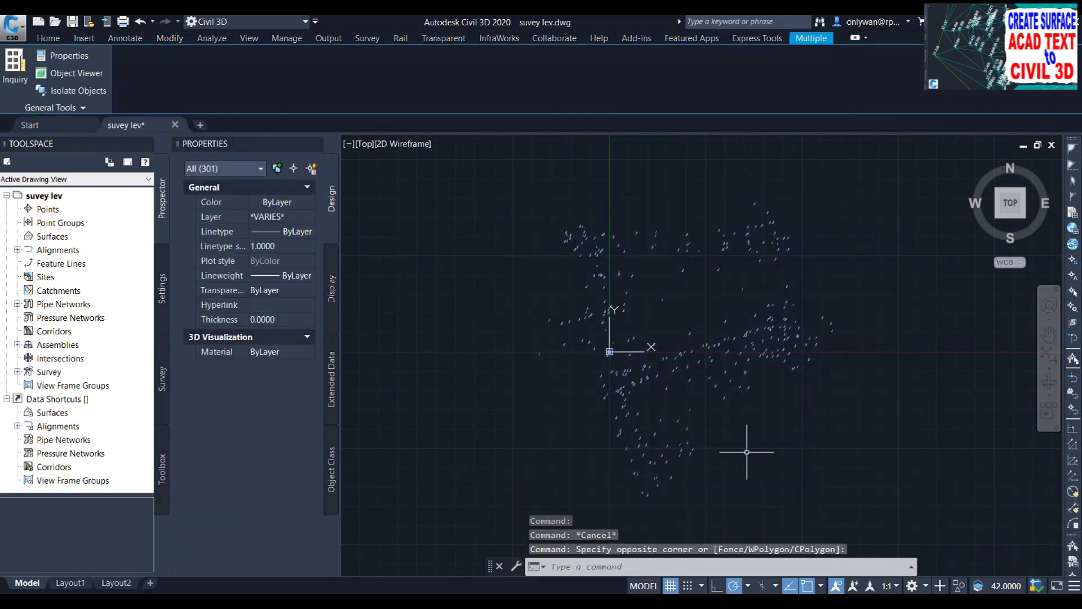
scroll(616, 314, "up", 8)
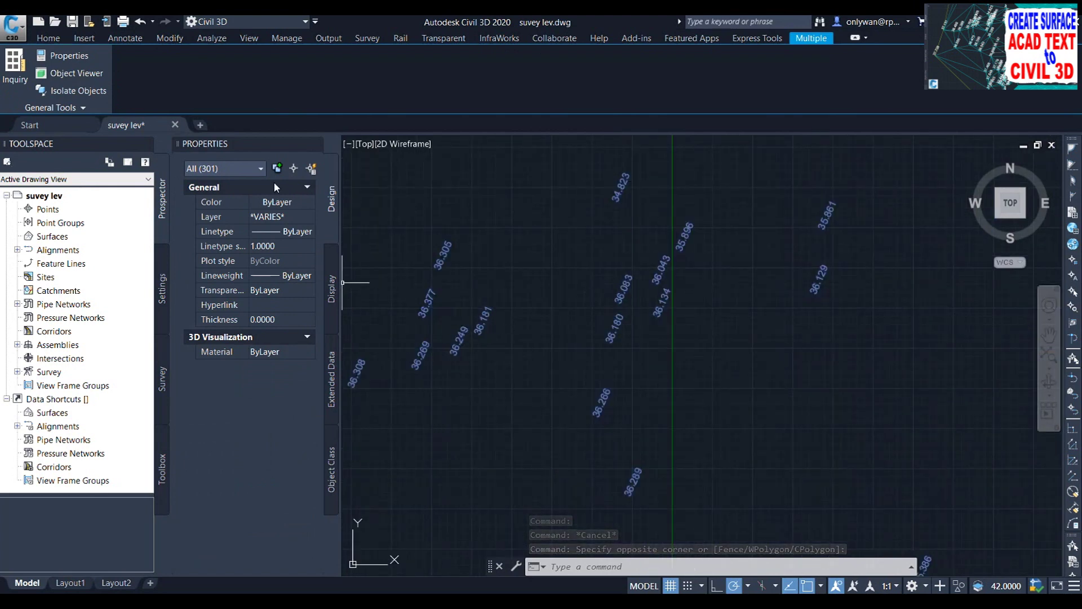
scroll(704, 287, "down", 4)
scroll(633, 285, "down", 3)
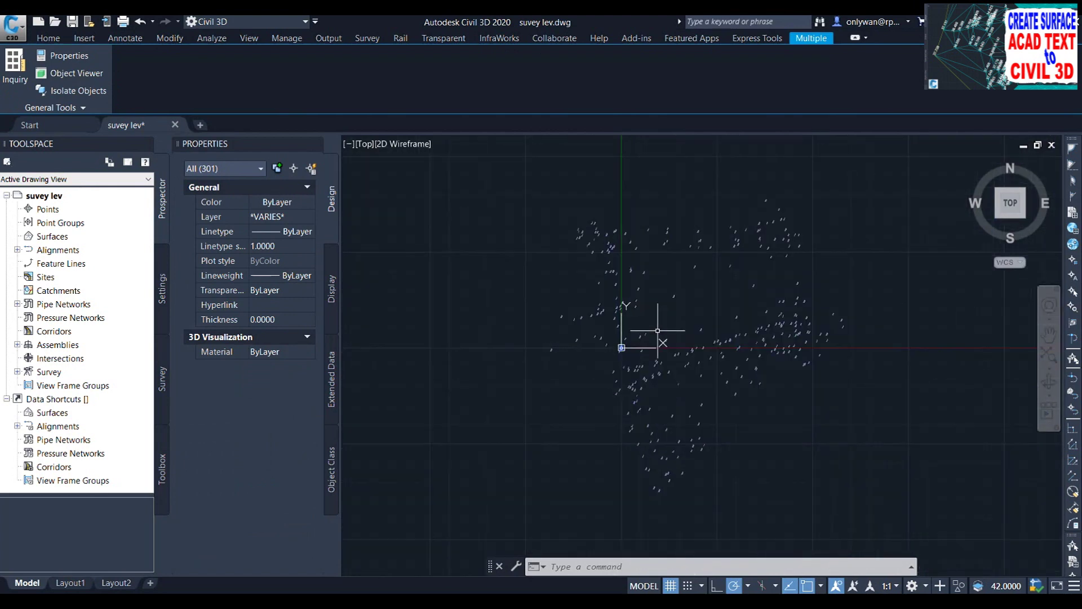
Step: Filter the selection to Text (298) and set their Position Z to 0
left_click(229, 172)
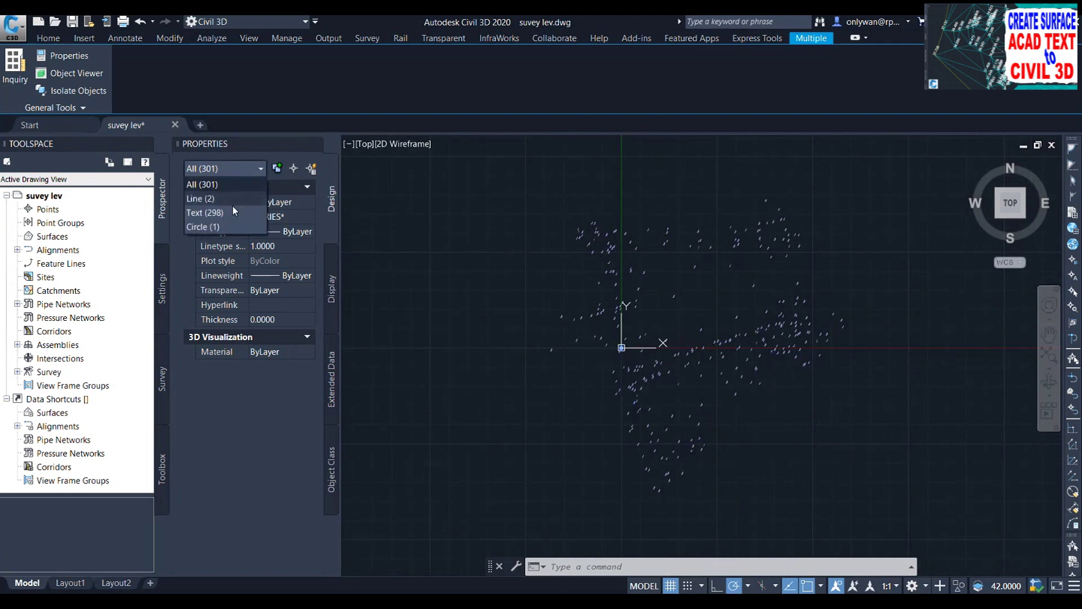
left_click(221, 213)
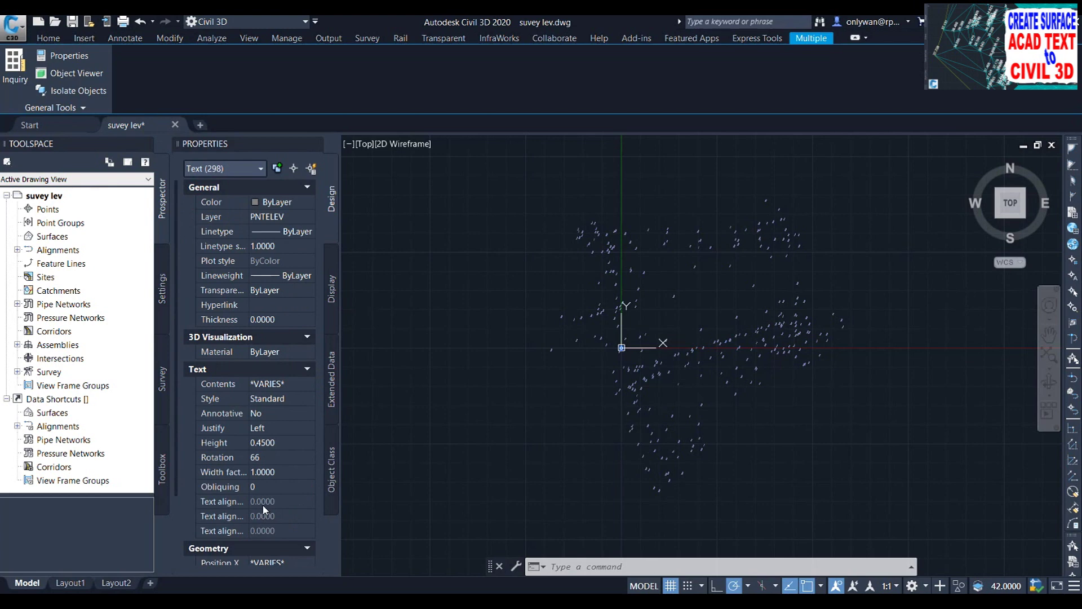
scroll(263, 506, "down", 1)
scroll(280, 528, "down", 1)
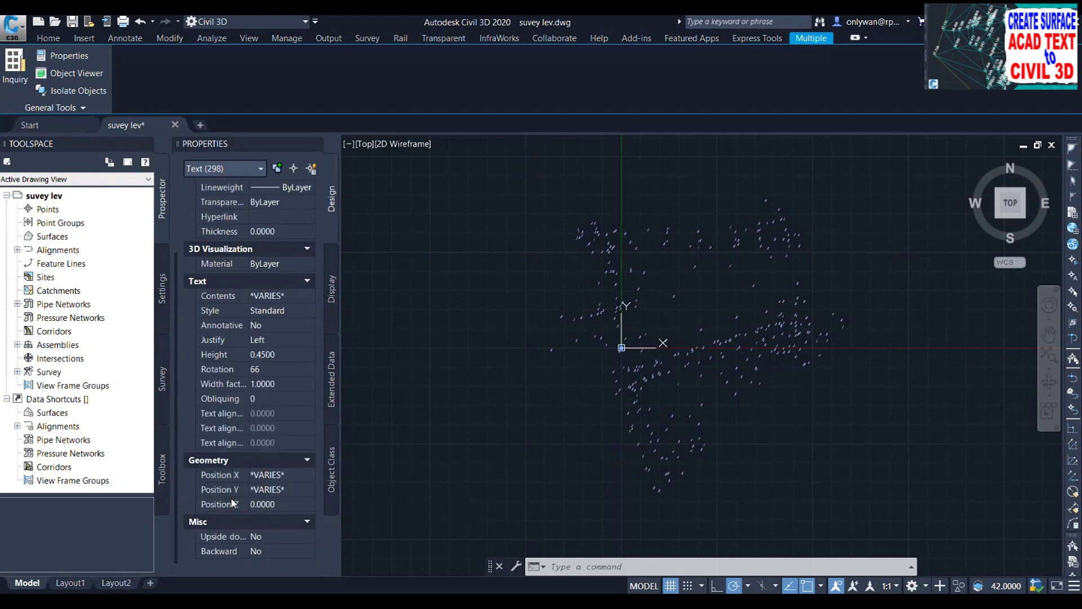
left_click(277, 506)
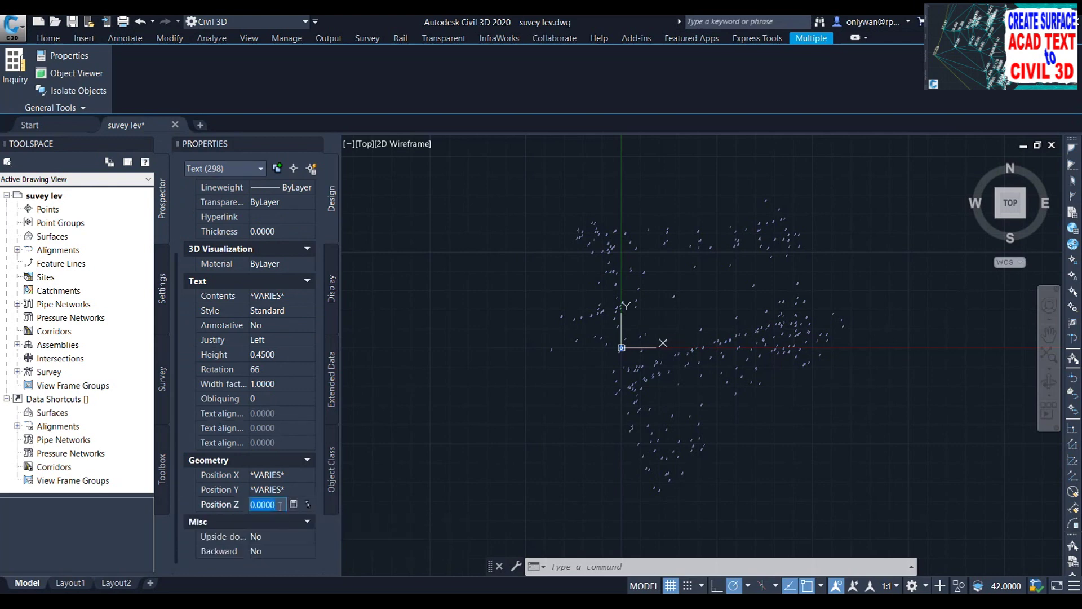
type("0")
key("Return")
Step: Clear the selection and select the Surfaces collection in Prospector
left_click(484, 242)
left_click(508, 276)
key("Escape")
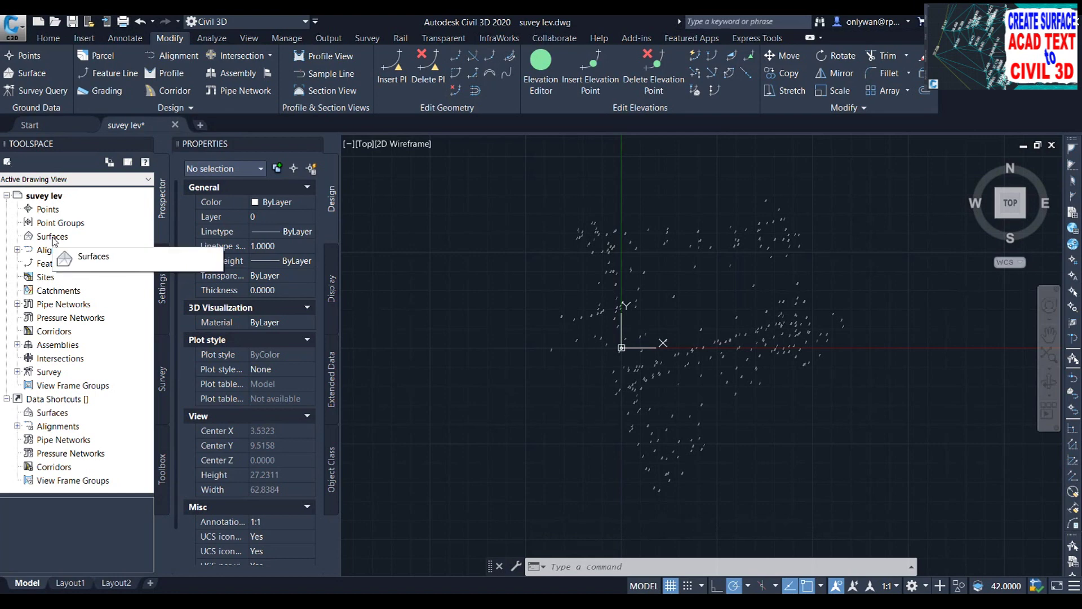
left_click(49, 238)
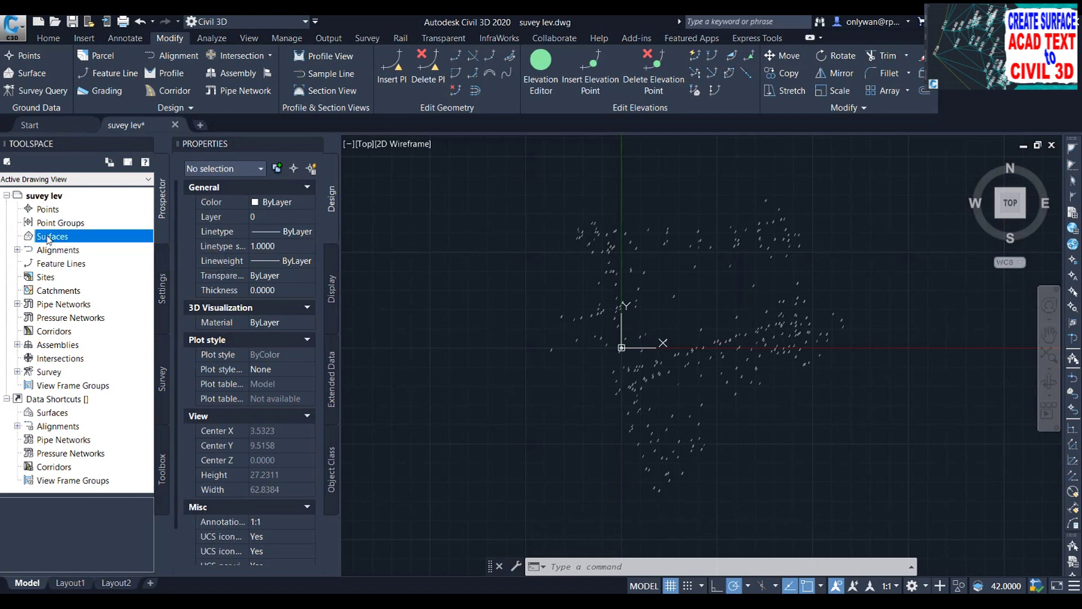
Step: Create a new TIN surface named 'Survey lev.' under Surfaces
right_click(49, 239)
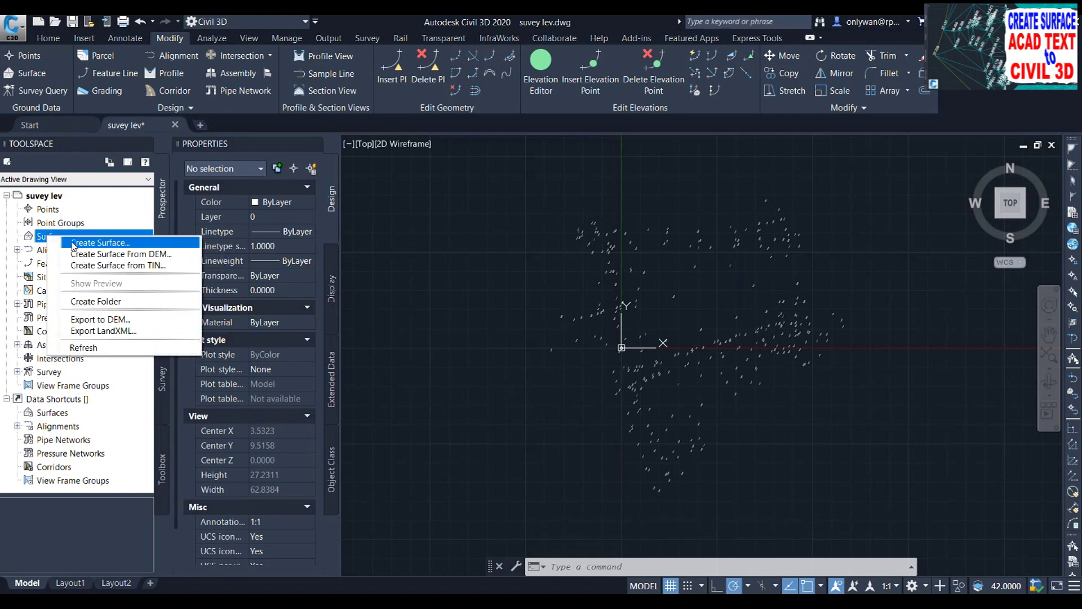
left_click(74, 245)
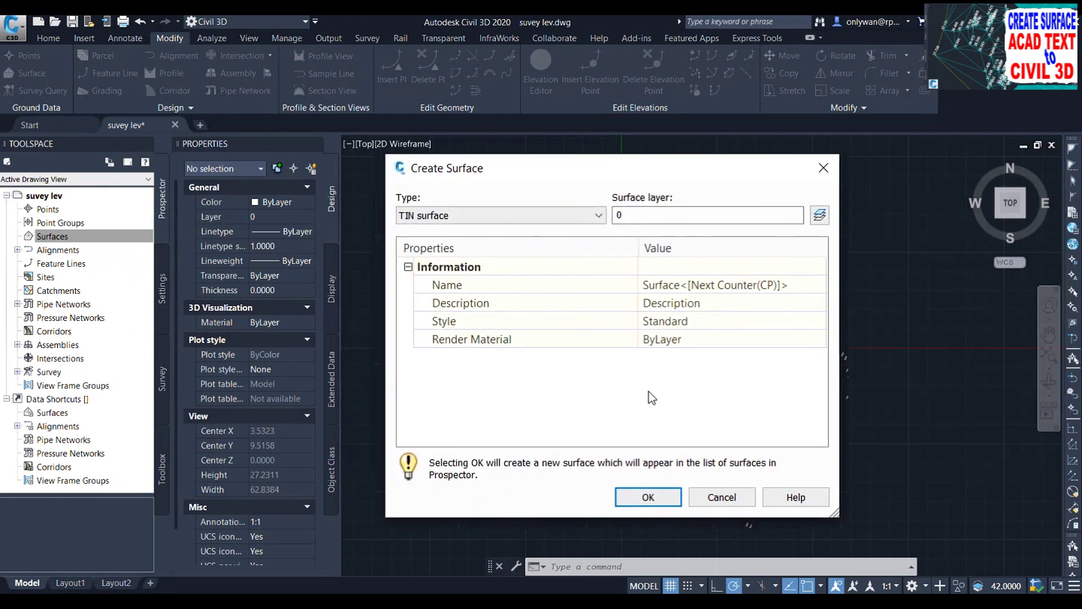
left_click(736, 285)
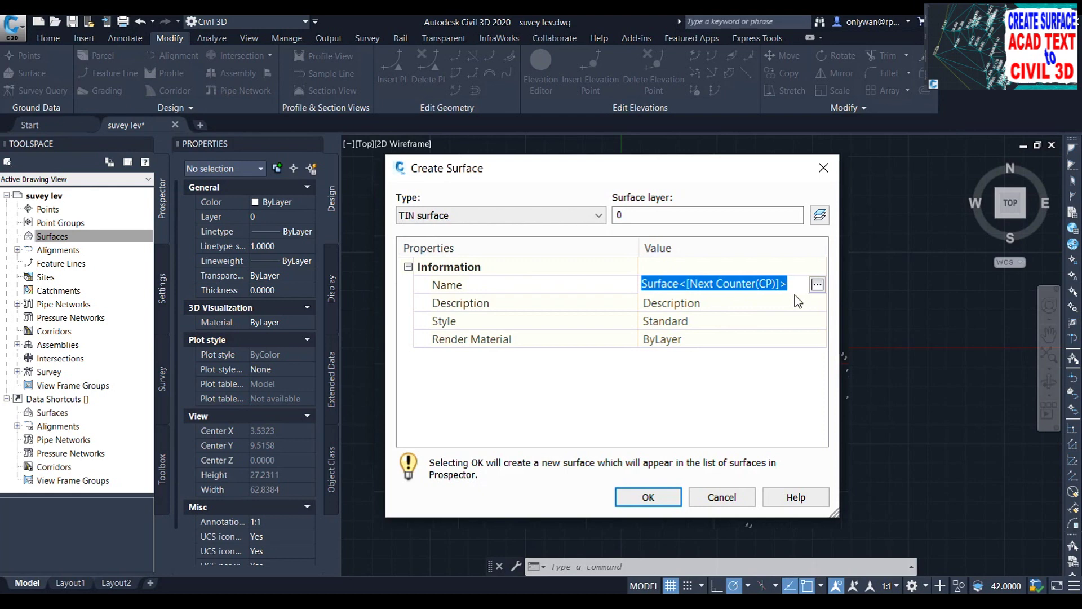
type("Survey lev")
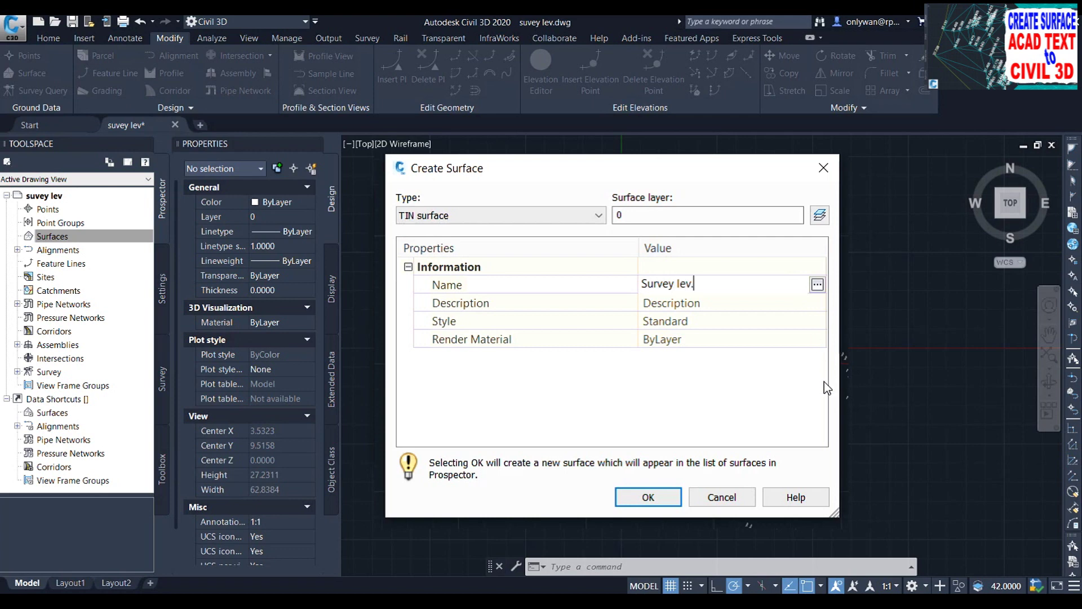
left_click(646, 496)
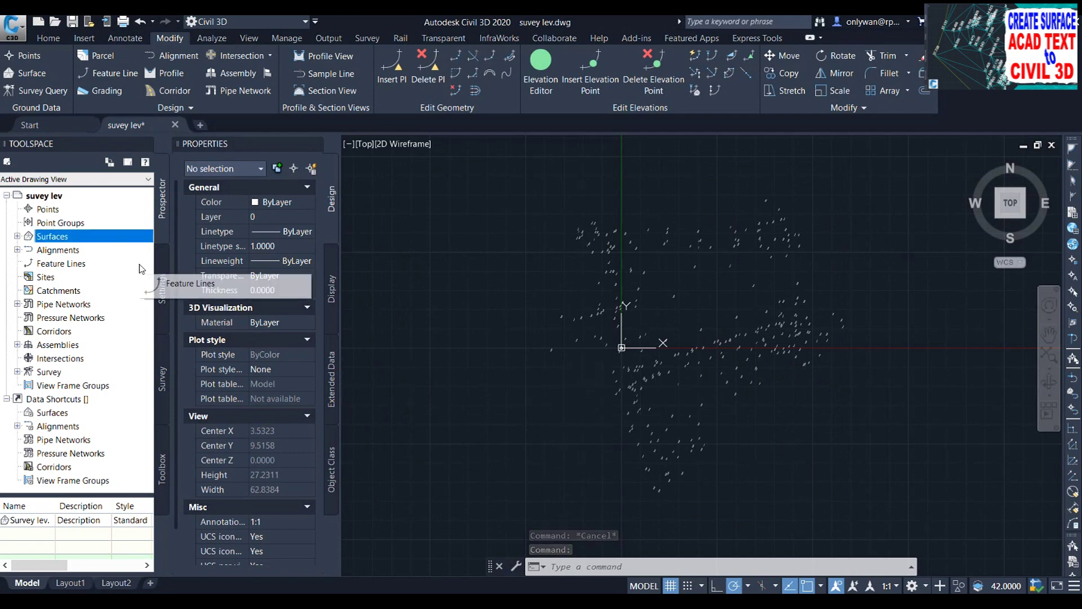
left_click(25, 73)
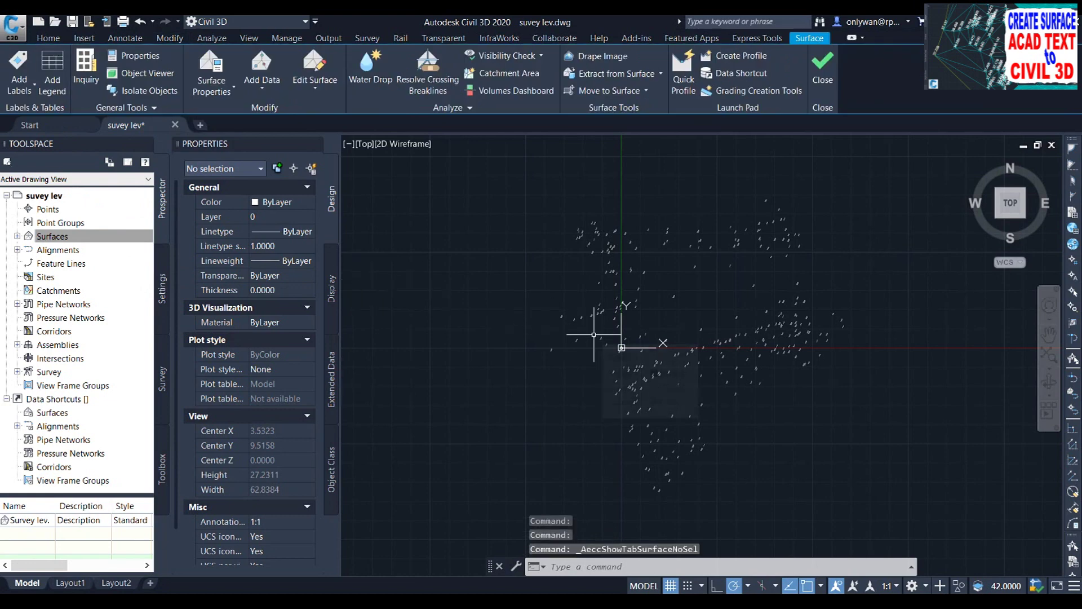
scroll(570, 338, "up", 4)
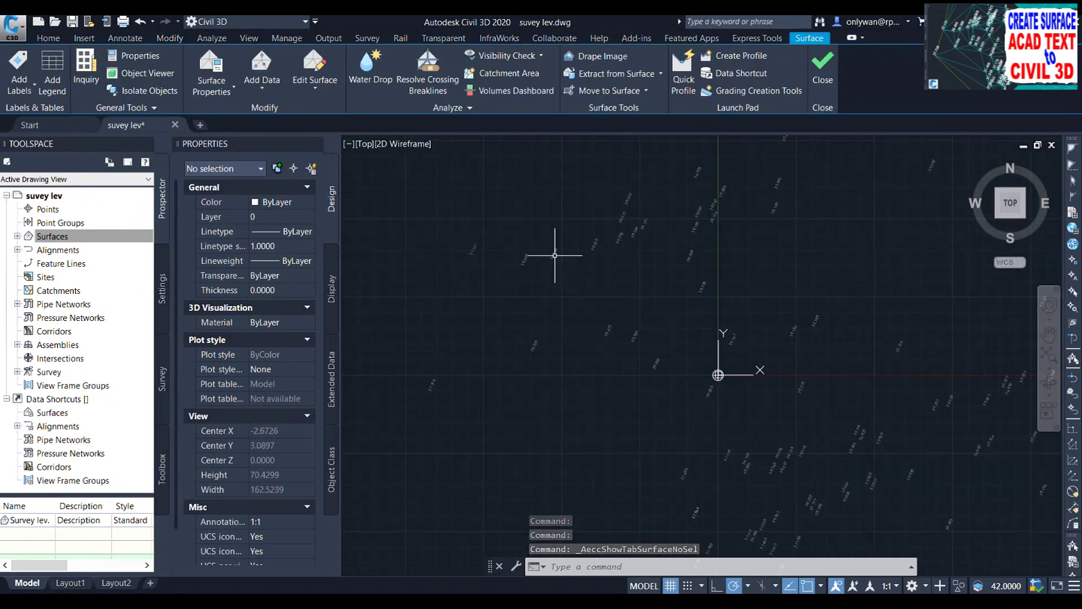
scroll(557, 260, "up", 5)
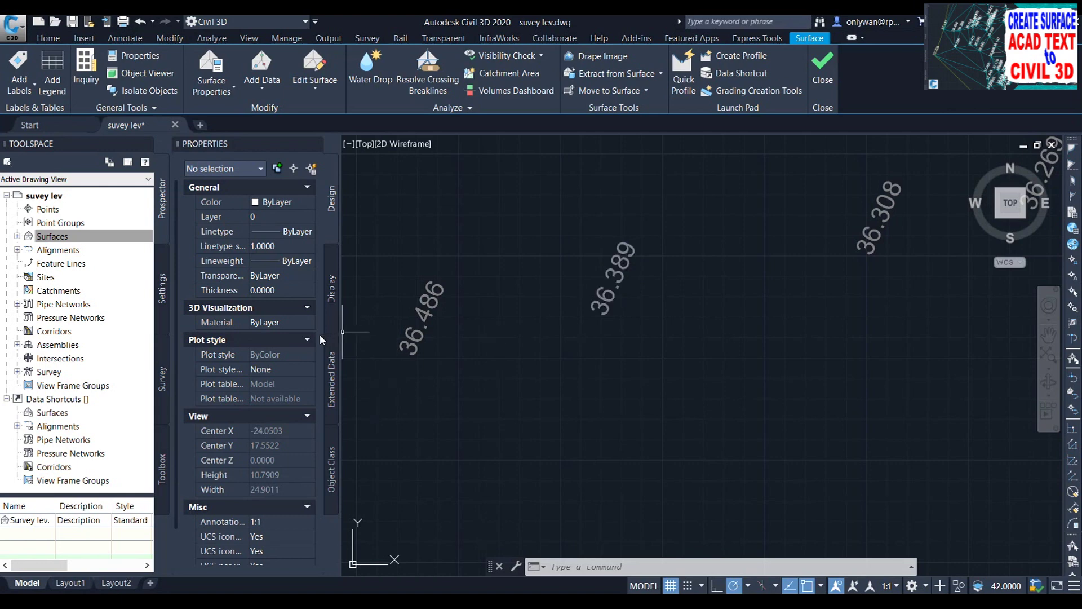
left_click(542, 203)
left_click(683, 350)
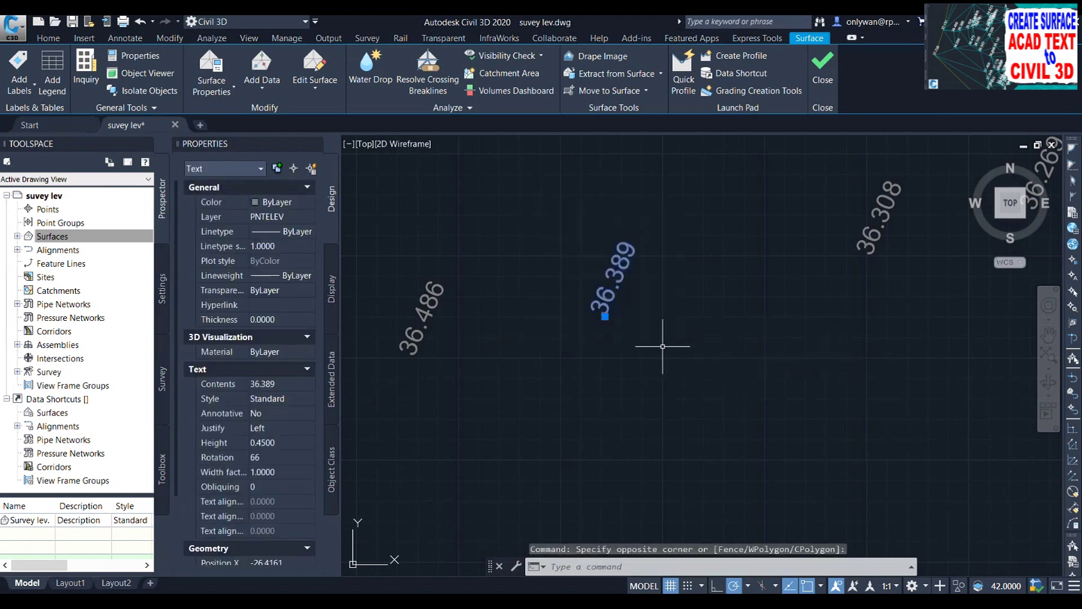
scroll(267, 458, "down", 3)
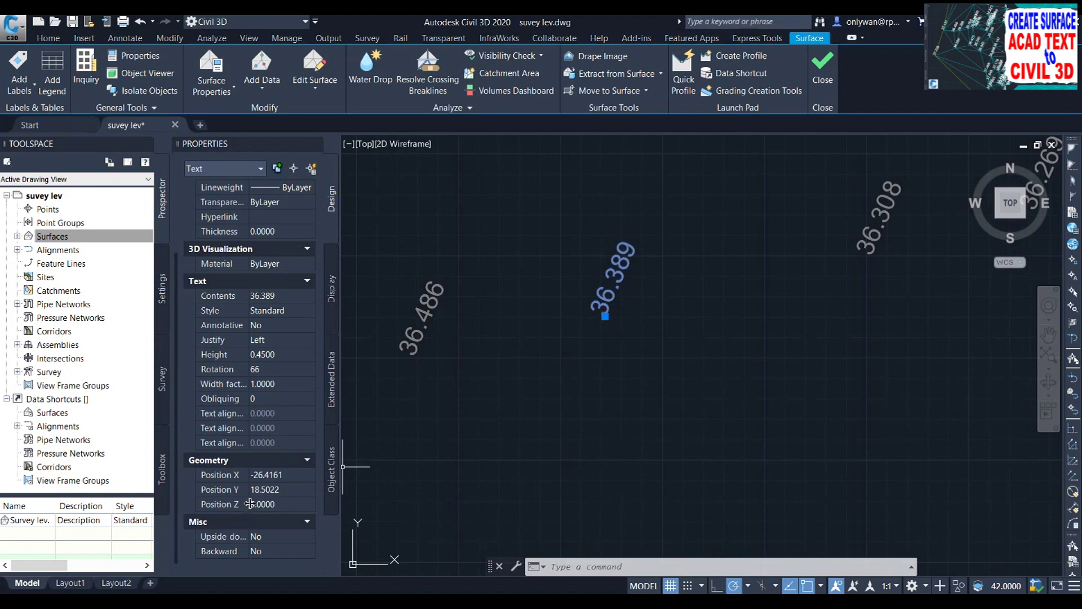
left_click(625, 405)
key("Escape")
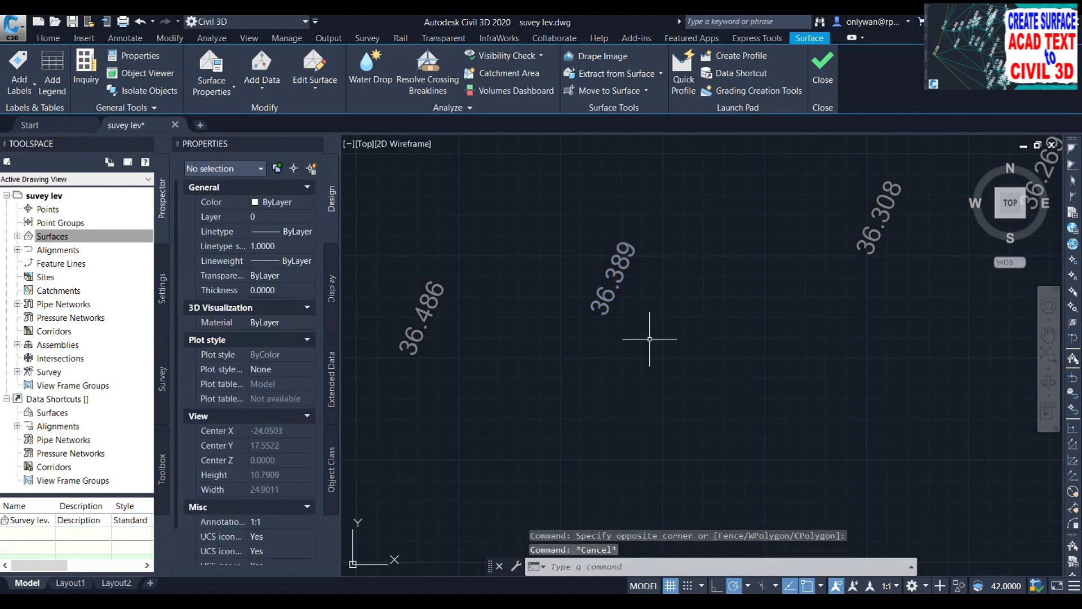
scroll(645, 290, "down", 5)
scroll(648, 309, "down", 5)
scroll(660, 320, "up", 4)
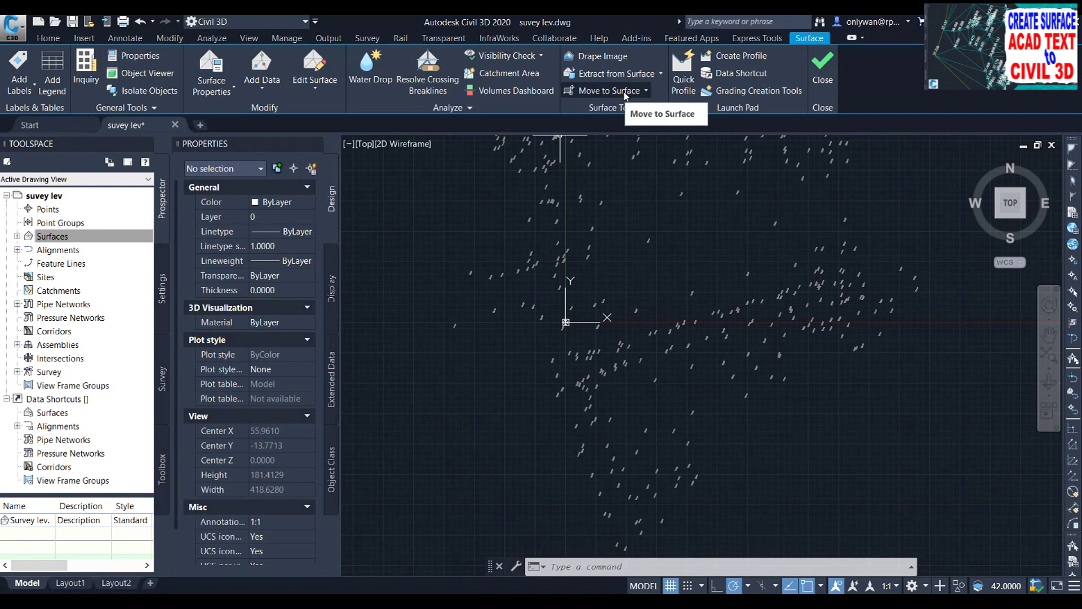
Step: Run Move Text to Elevation on all 298 elevation texts
left_click(641, 92)
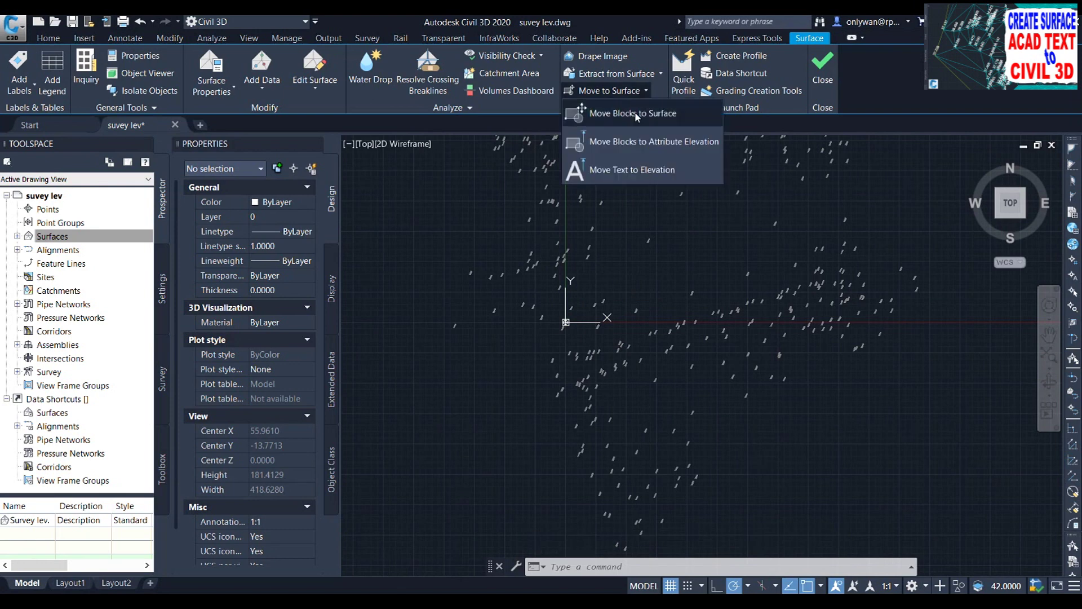
left_click(627, 170)
scroll(664, 315, "down", 4)
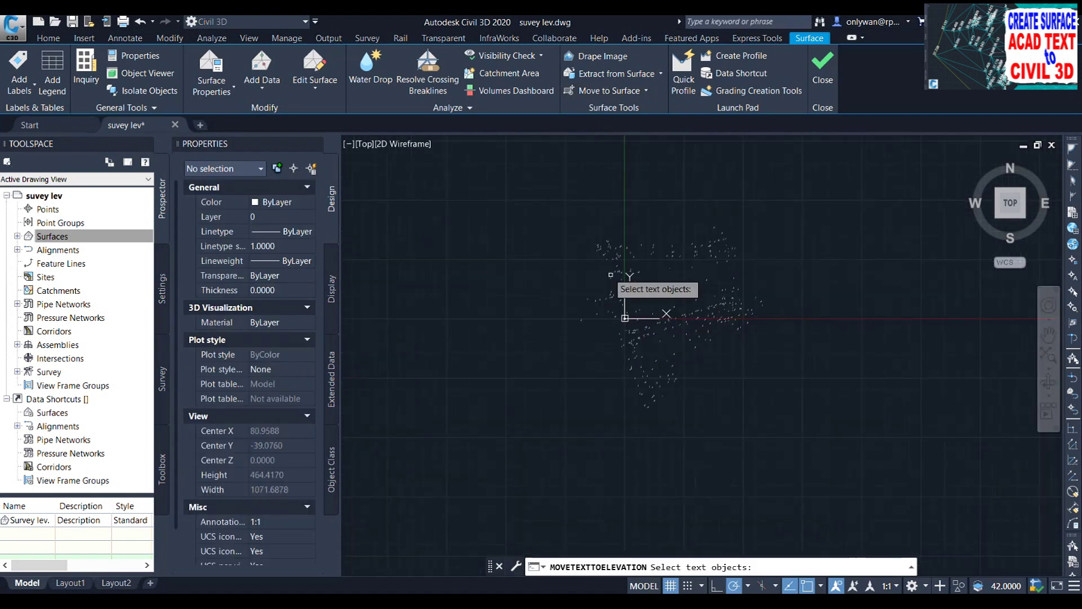
left_click(532, 192)
left_click(835, 433)
scroll(711, 348, "up", 2)
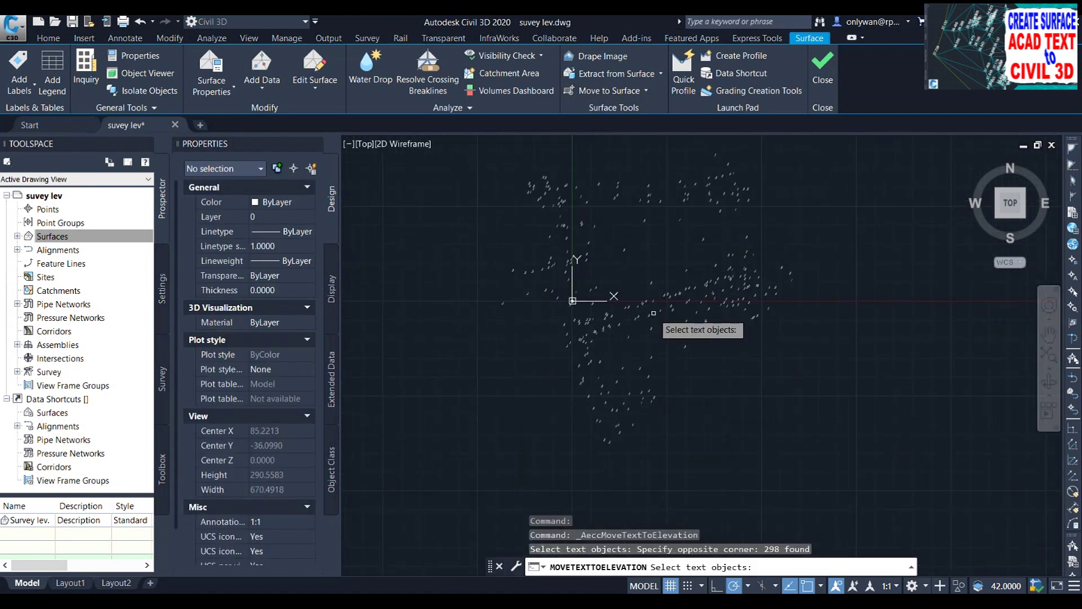
key("Return")
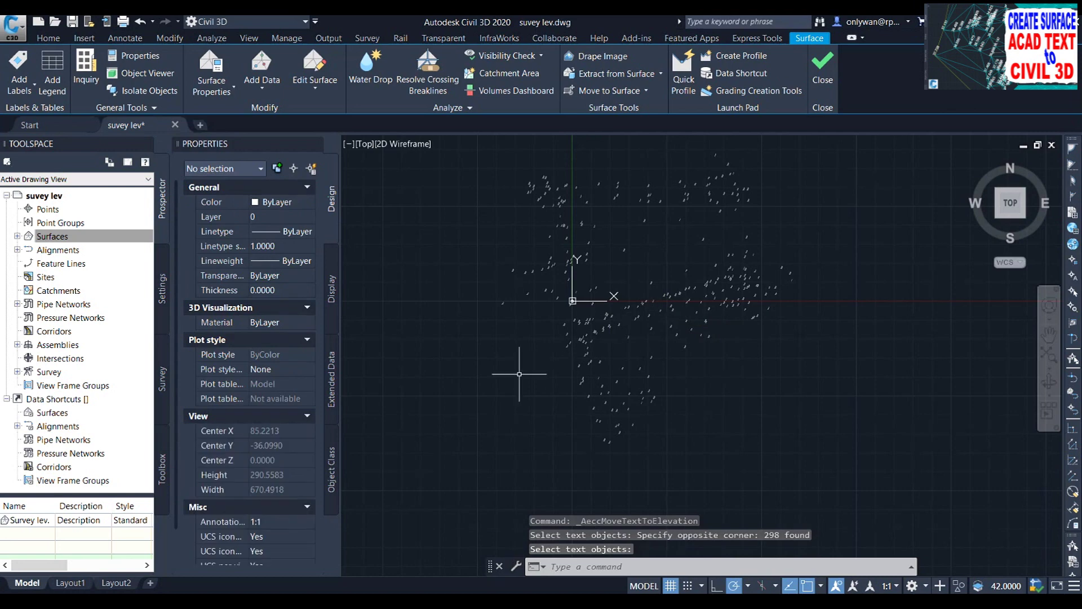
Step: Select the 36.506 label to verify it now sits at Z 36.506
scroll(533, 274, "up", 3)
scroll(538, 277, "up", 5)
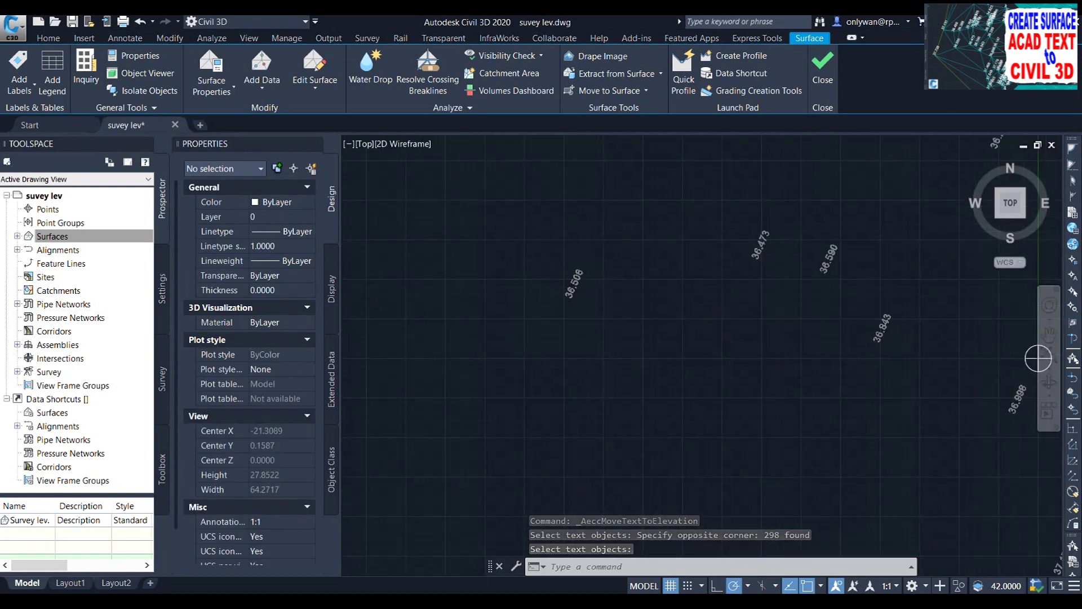
scroll(538, 277, "up", 5)
left_click(501, 218)
left_click(666, 371)
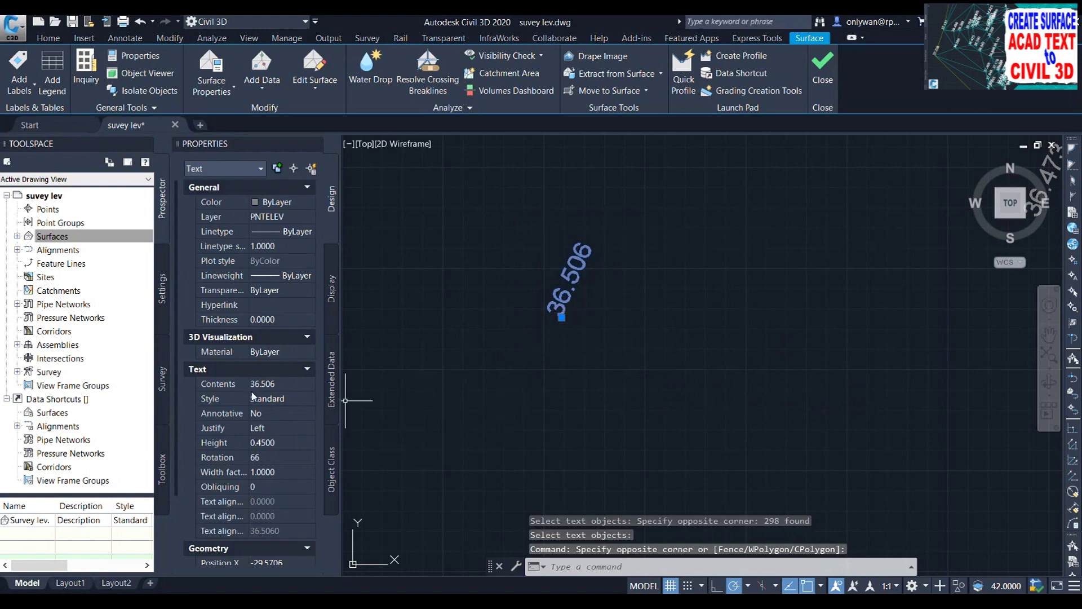
scroll(257, 398, "down", 2)
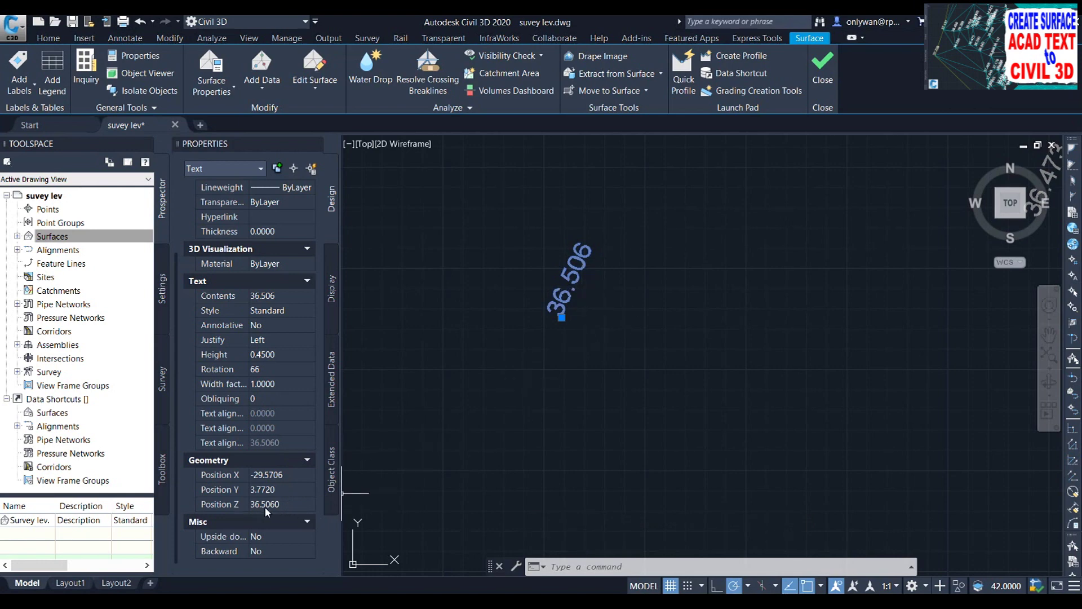
left_click(636, 309)
key("Escape")
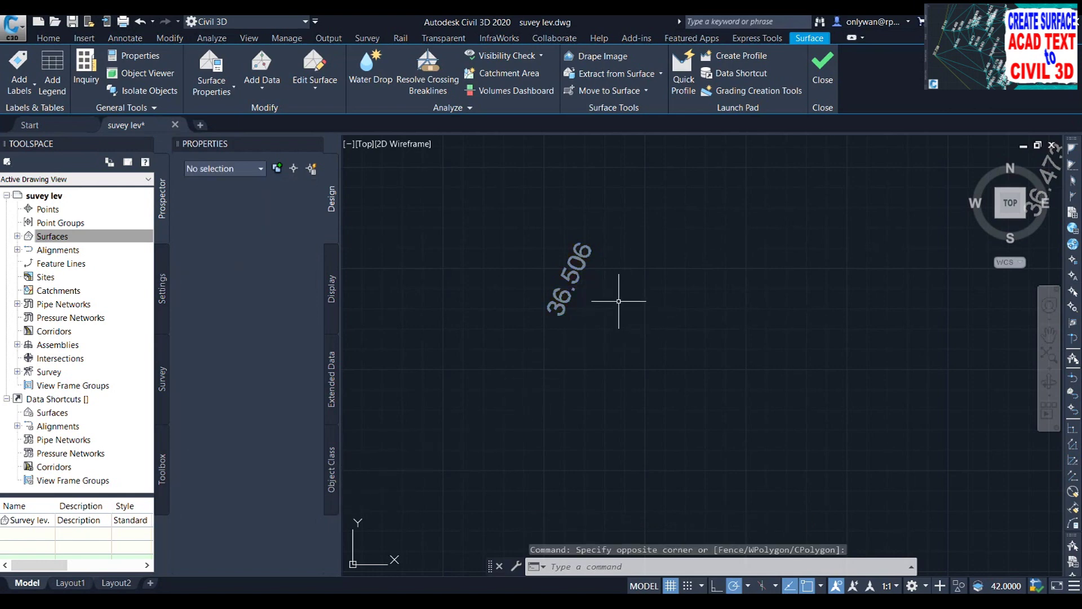
scroll(778, 285, "down", 2)
scroll(662, 430, "up", 4)
scroll(736, 256, "up", 2)
left_click(866, 415)
left_click(707, 409)
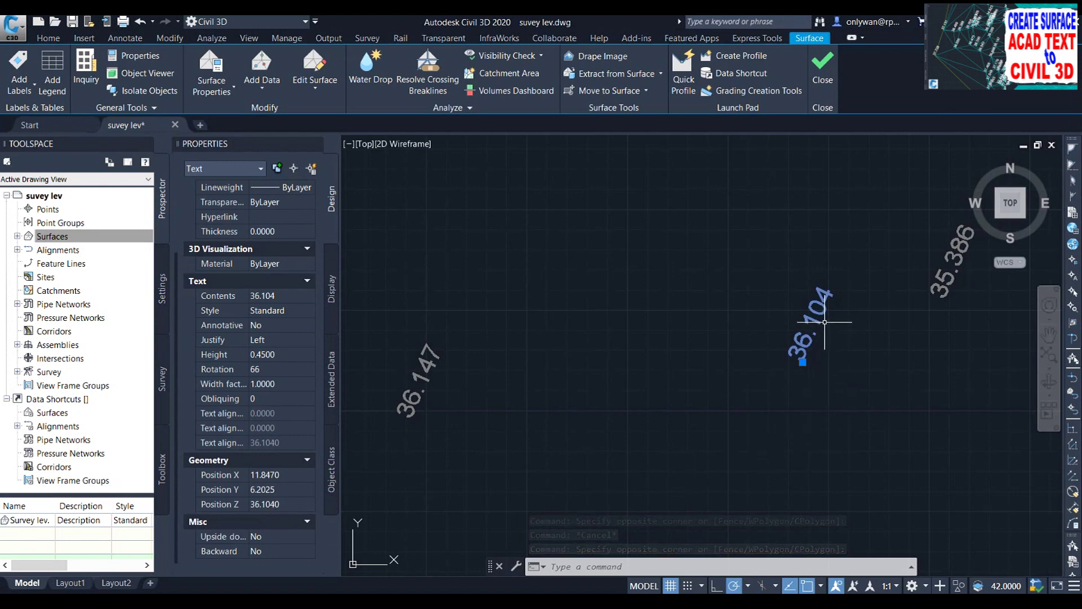
left_click(787, 336)
key("Escape")
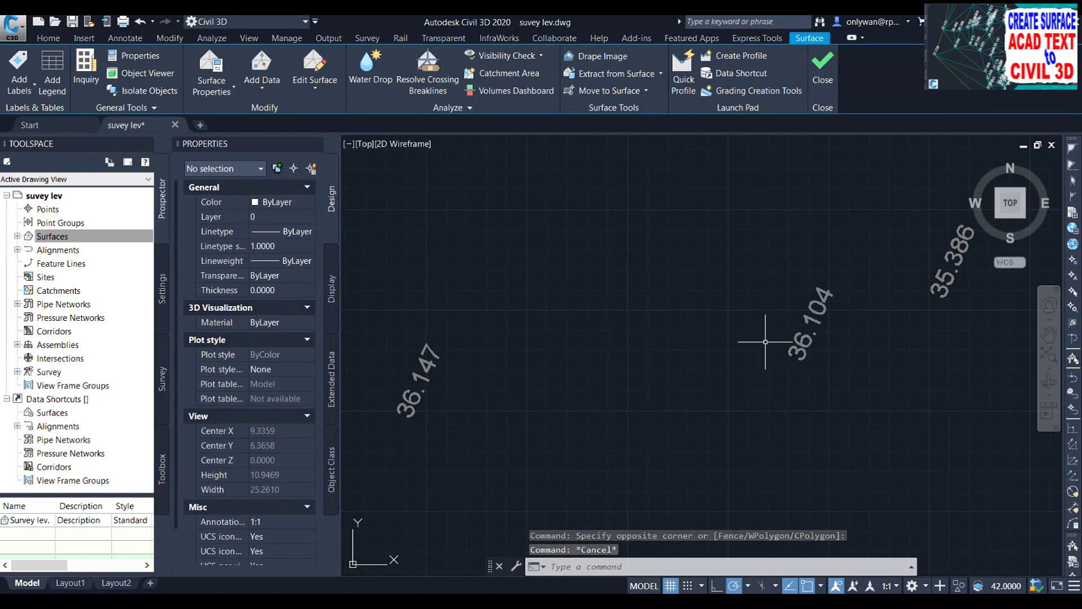
scroll(624, 278, "down", 3)
scroll(607, 315, "down", 4)
scroll(607, 315, "down", 3)
scroll(592, 338, "down", 3)
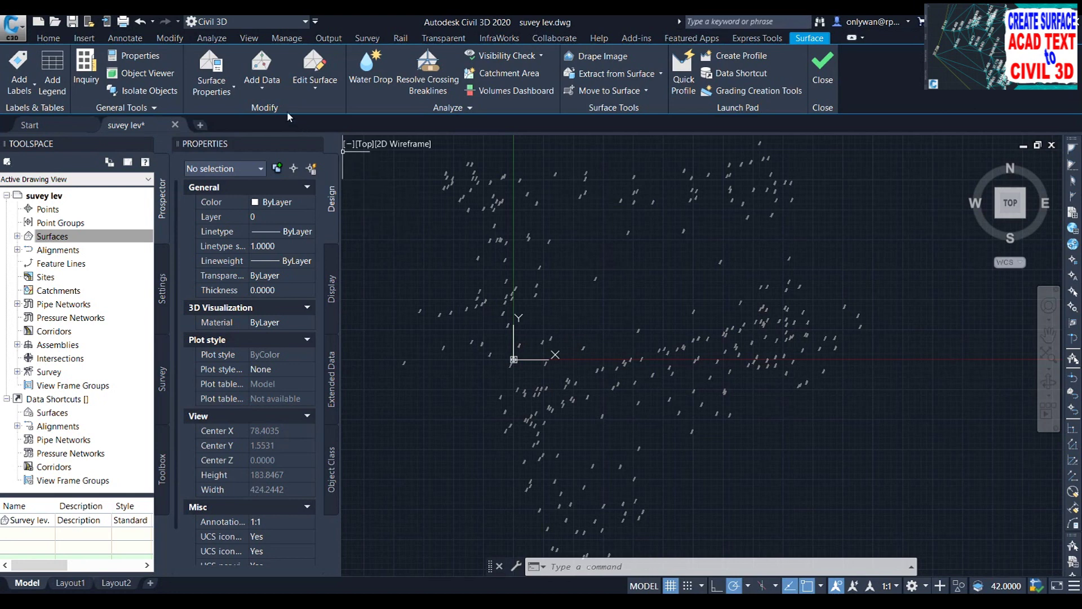
Step: Add Drawing Objects data to the surface with Text as the object type
left_click(263, 86)
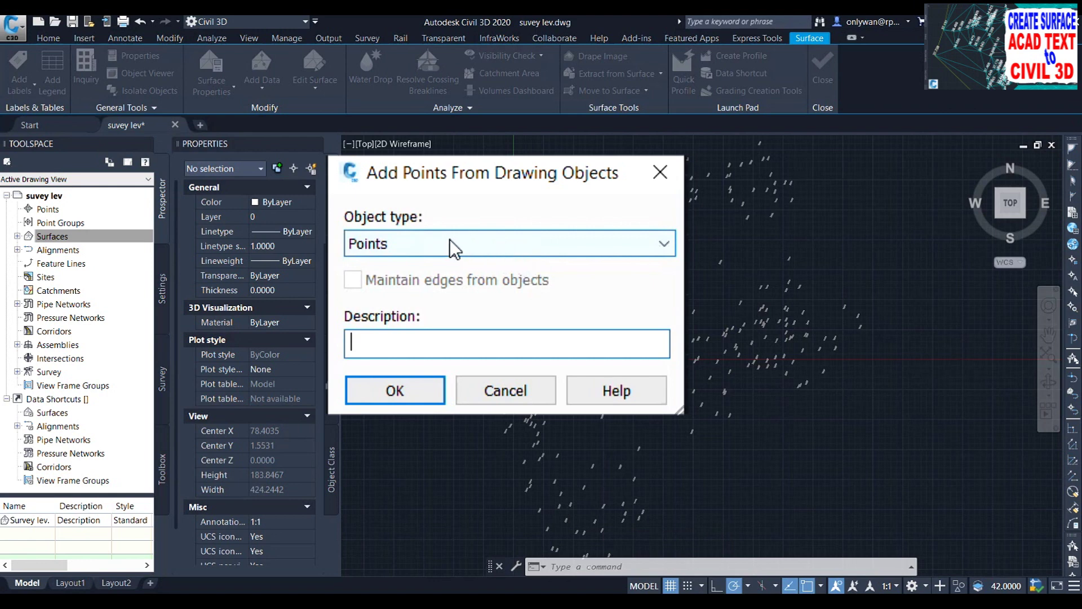
left_click(498, 246)
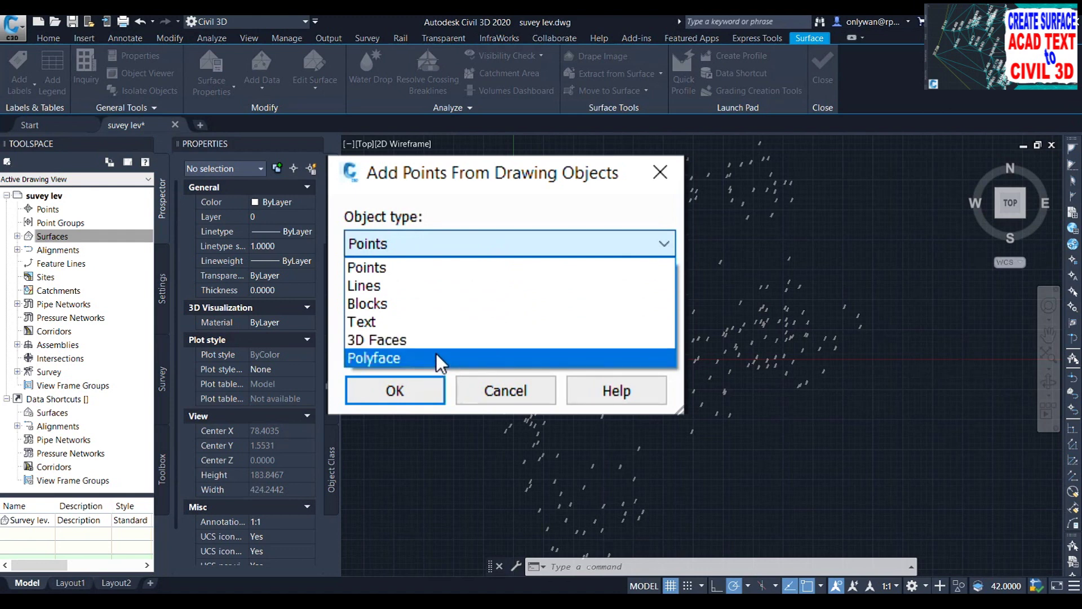
left_click(431, 322)
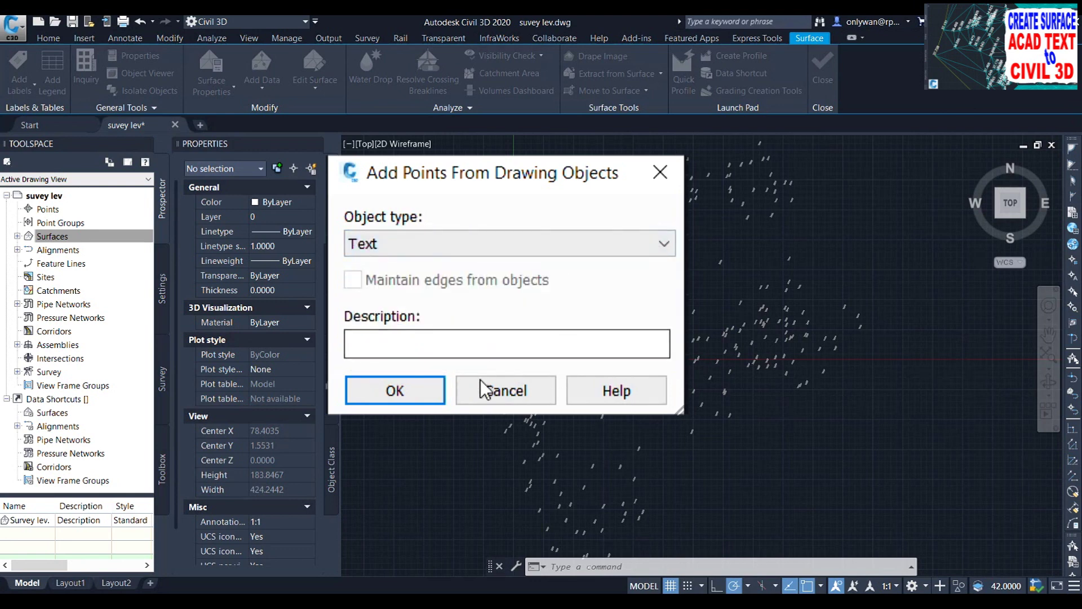
left_click(394, 391)
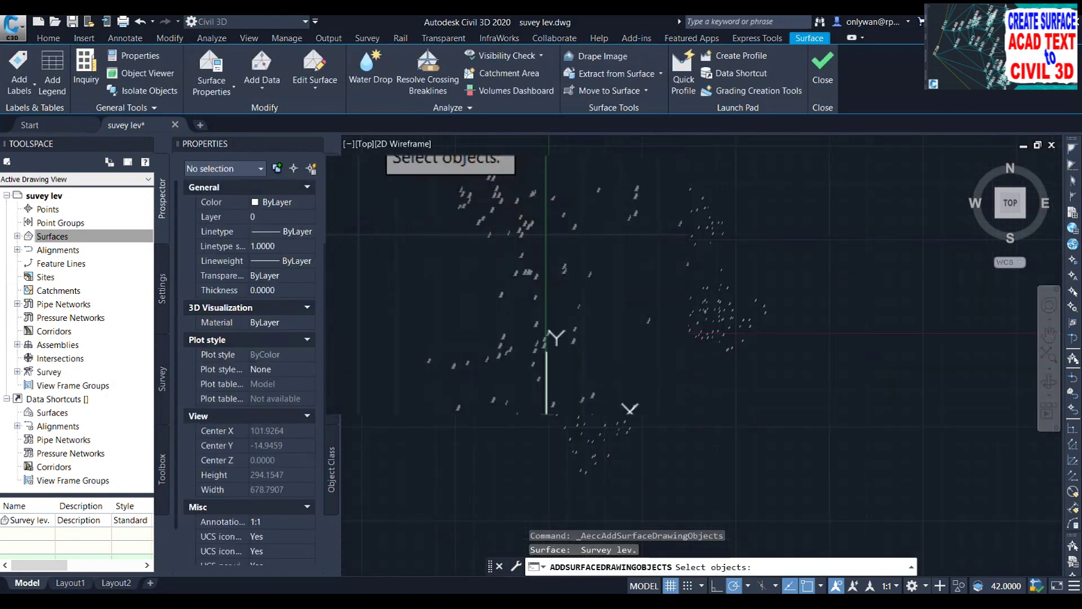
Step: Window-select all 298 elevation texts into the surface, then expand Surfaces in Prospector
left_click(332, 158)
left_click(806, 492)
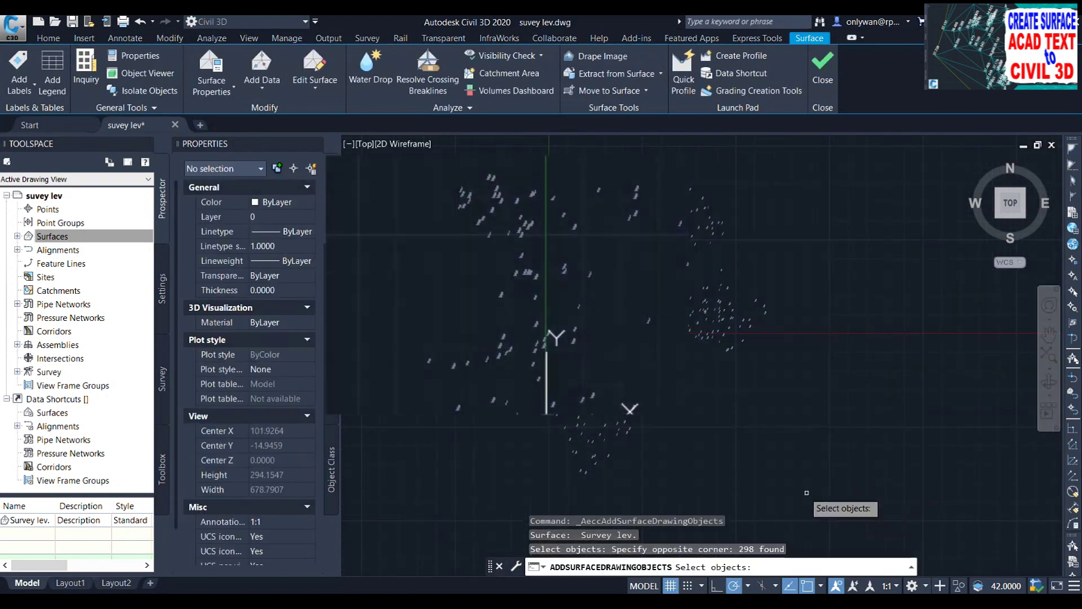
key("Return")
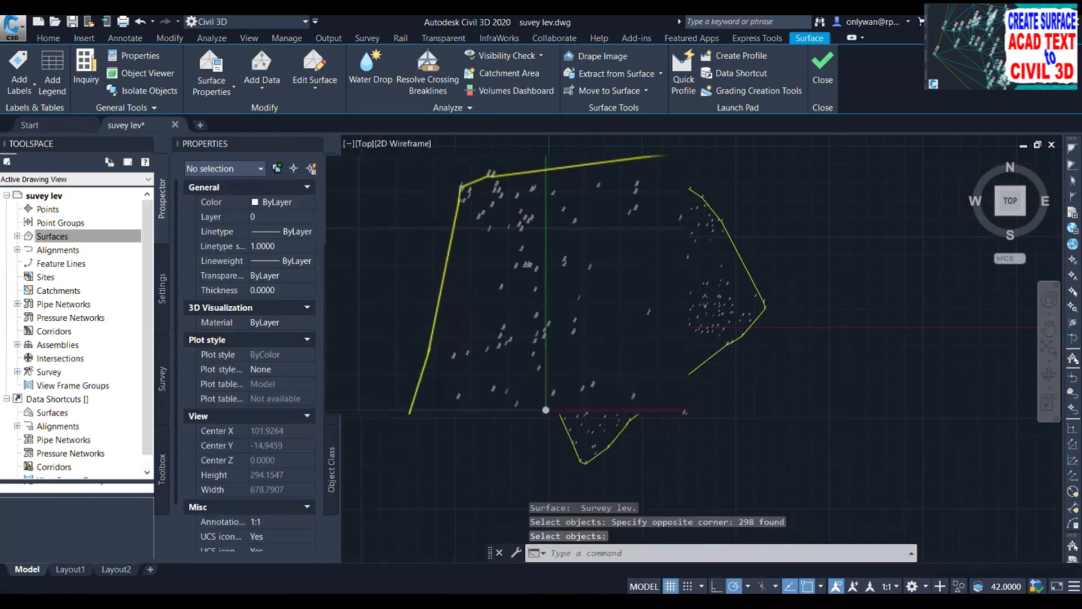
scroll(584, 326, "up", 1)
scroll(589, 338, "down", 1)
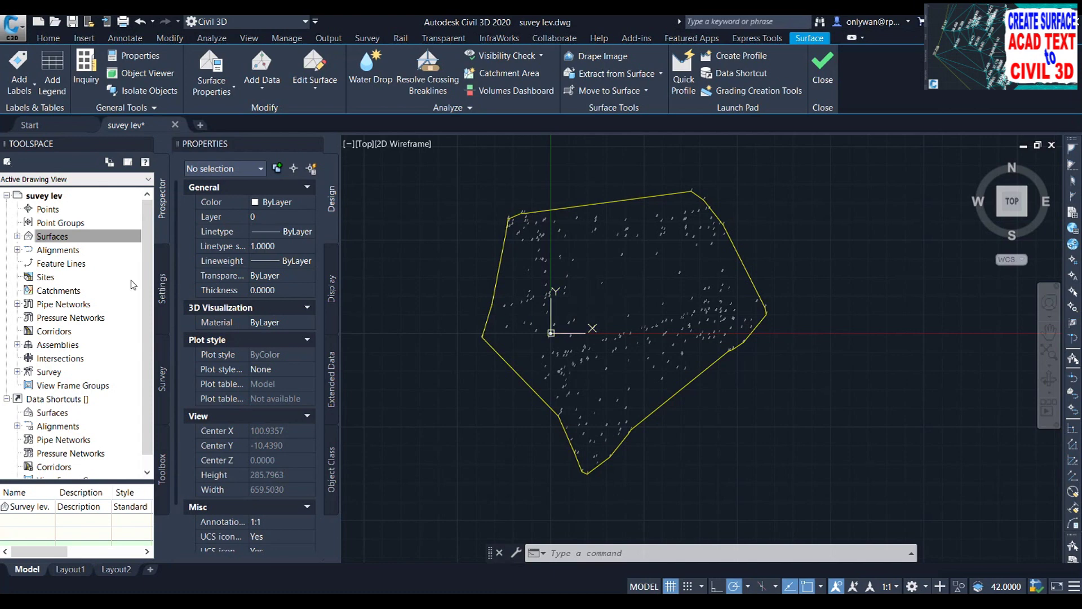
left_click(56, 237)
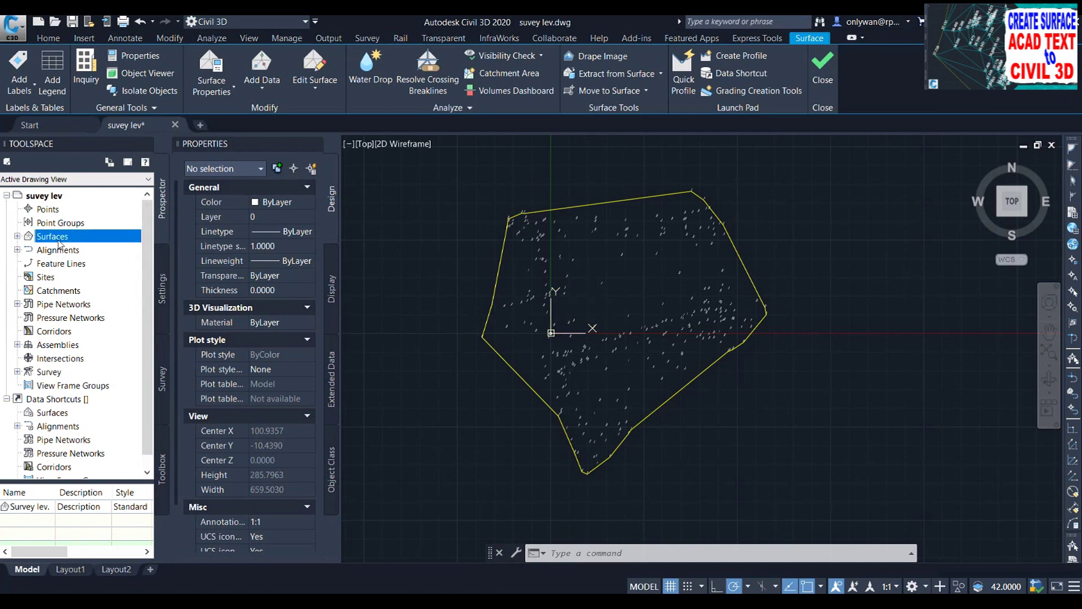
left_click(17, 237)
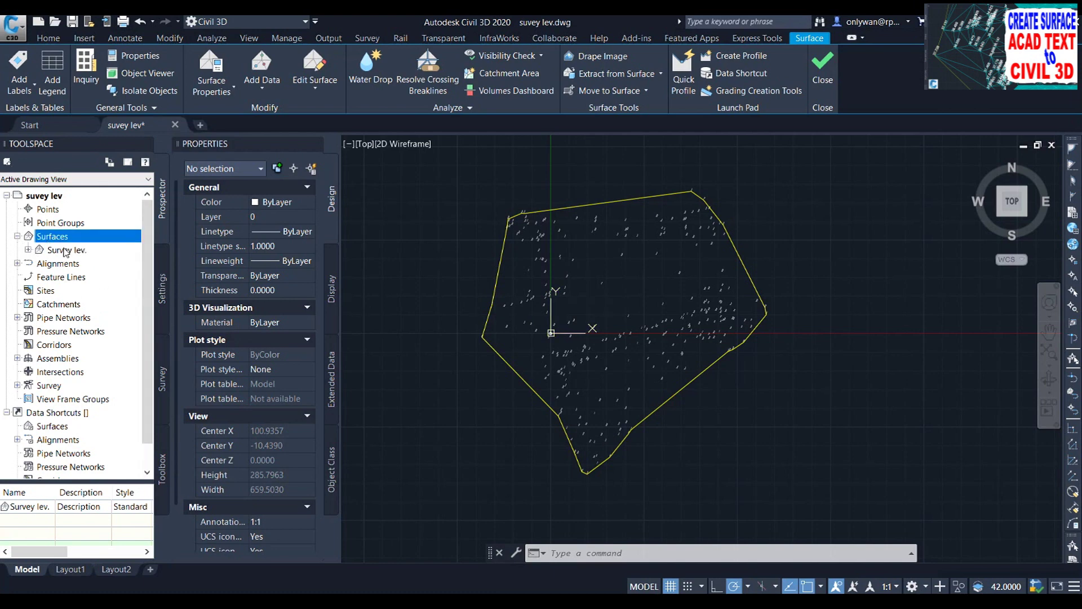
Step: Turn on Triangles visibility in the Survey lev. surface style and apply it
left_click(66, 250)
right_click(66, 251)
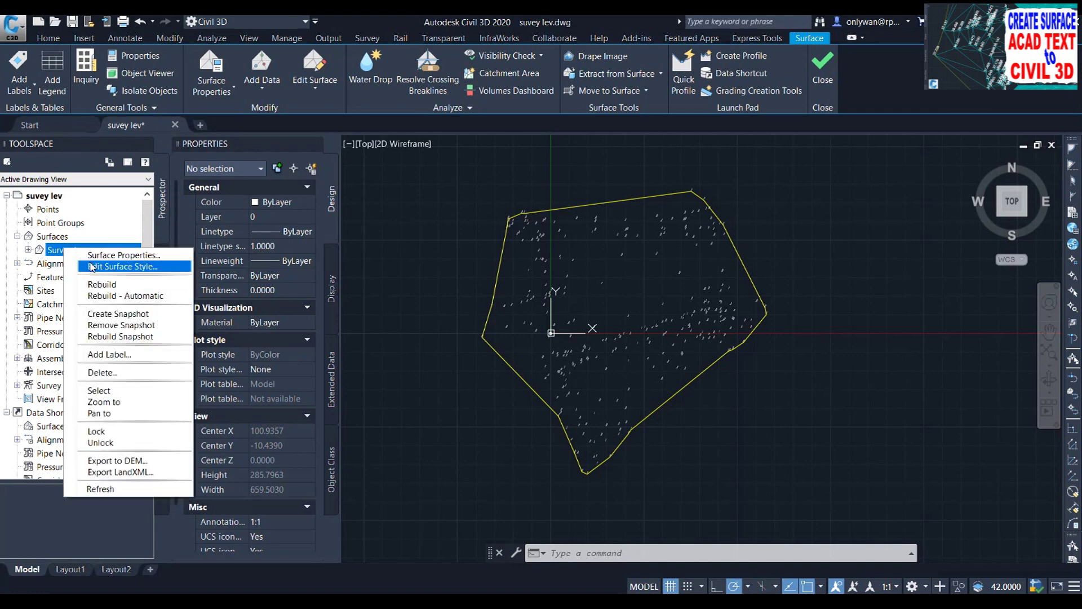
left_click(498, 305)
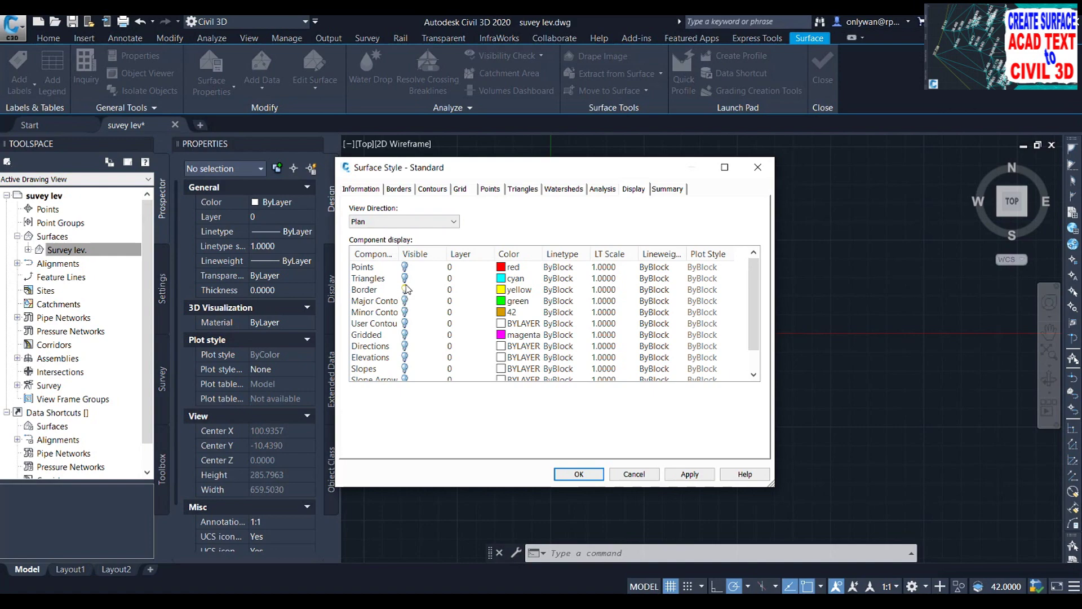
left_click(405, 279)
left_click(690, 473)
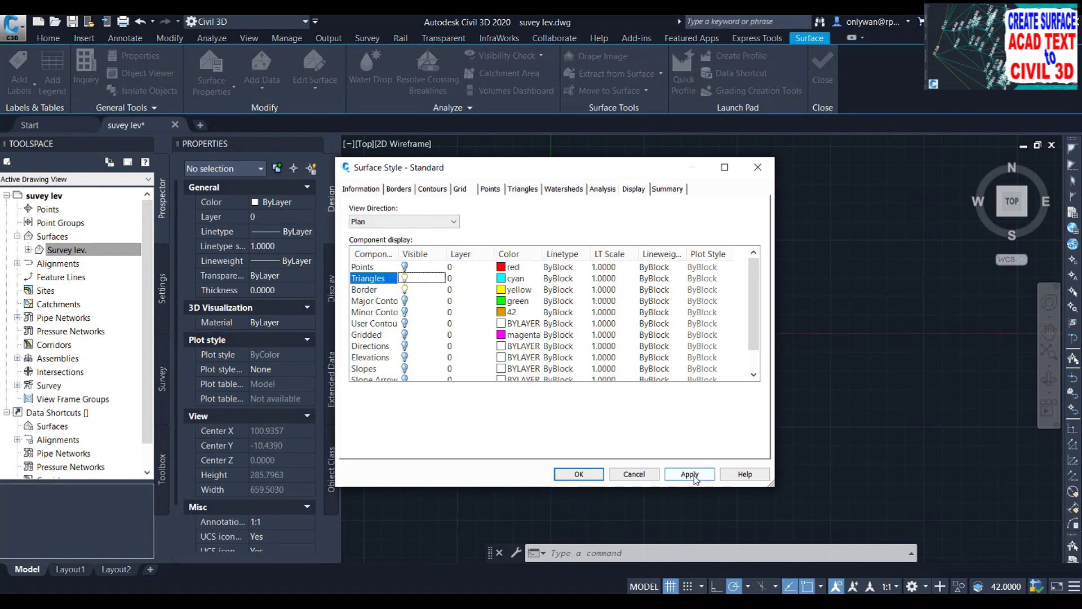
left_click(579, 474)
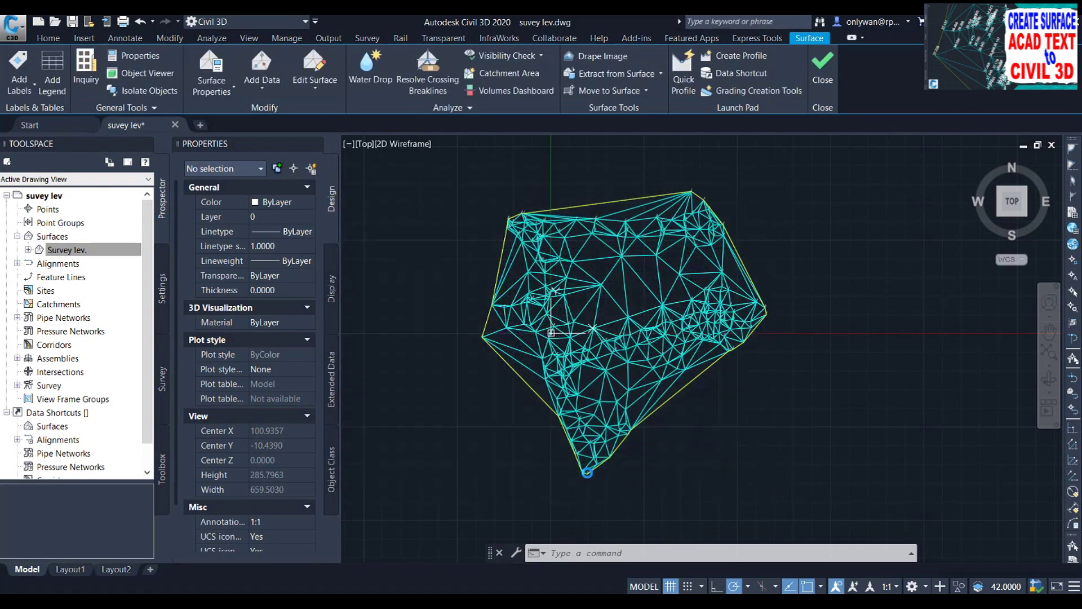
scroll(574, 350, "up", 2)
scroll(574, 350, "down", 2)
scroll(577, 341, "up", 2)
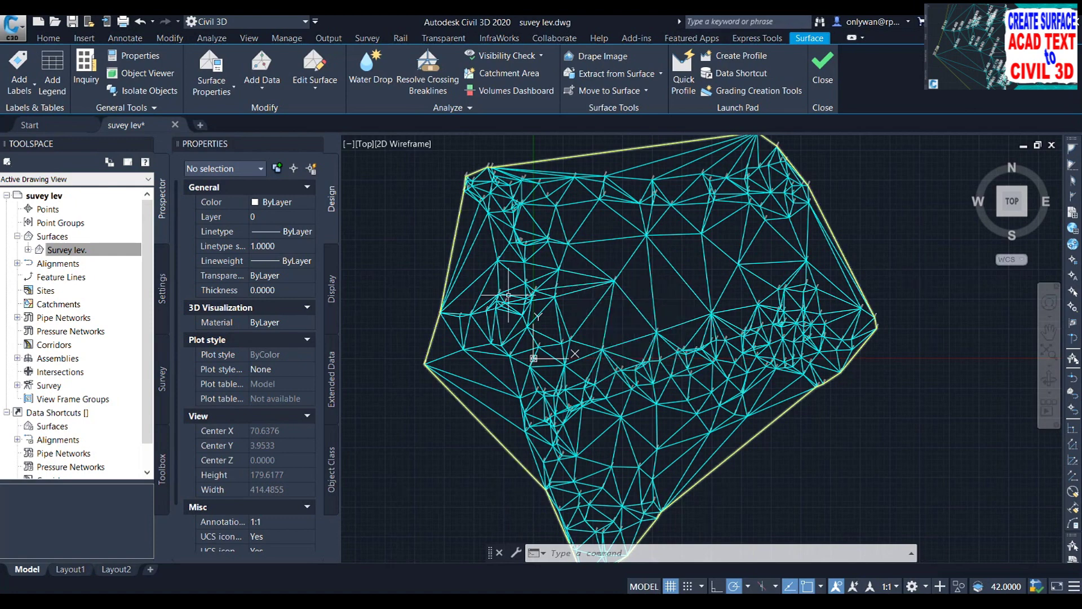
Step: Select and expand Survey lev. in Prospector and bring up its context menu
left_click(71, 249)
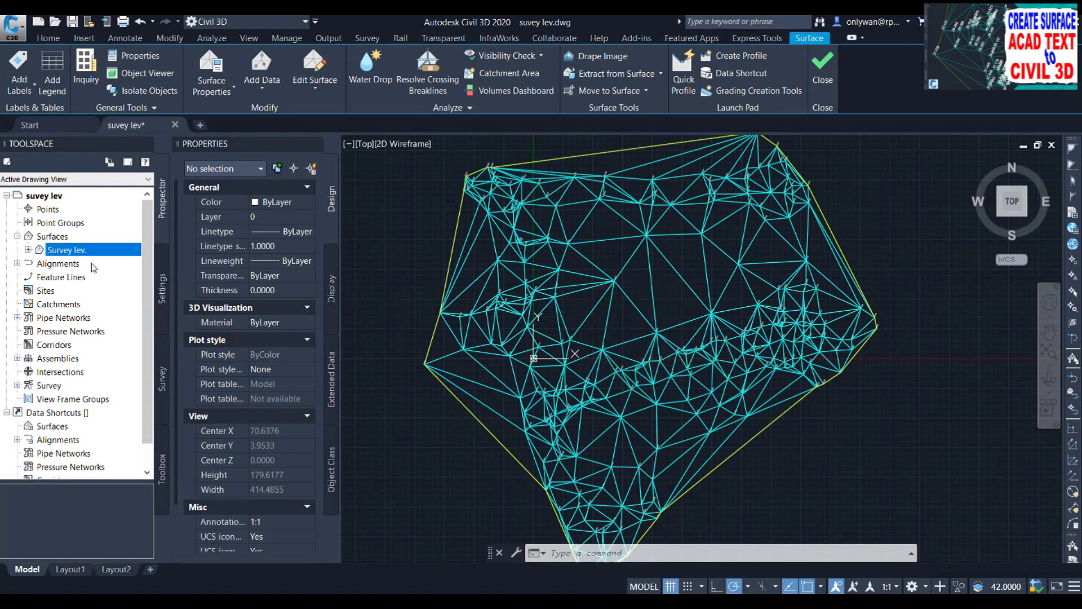
left_click(28, 249)
right_click(70, 248)
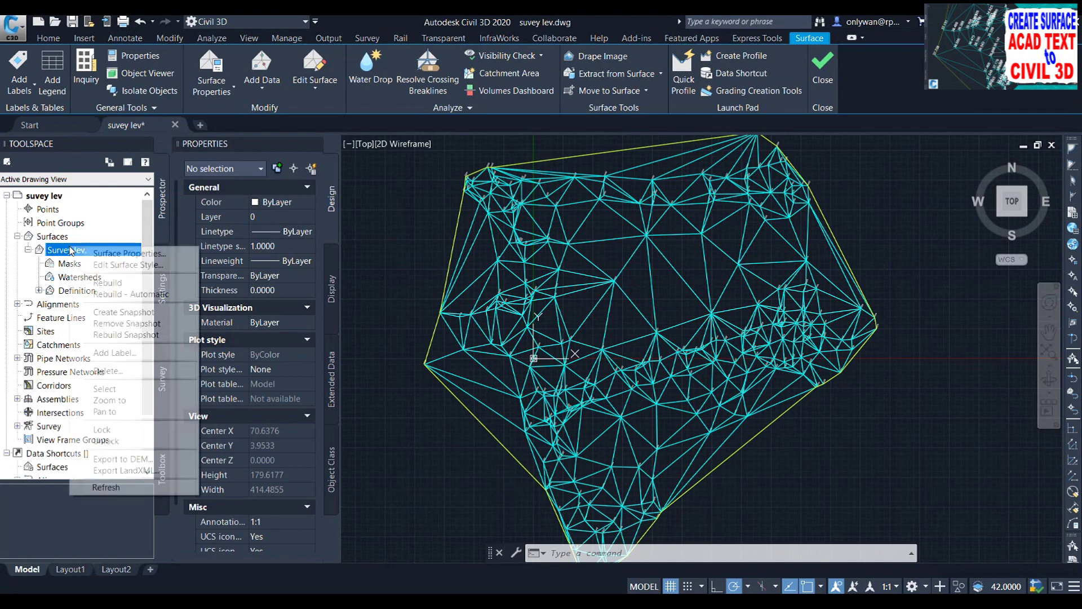
Step: In the surface style display, hide Triangles and show Major and Minor Contours
left_click(103, 266)
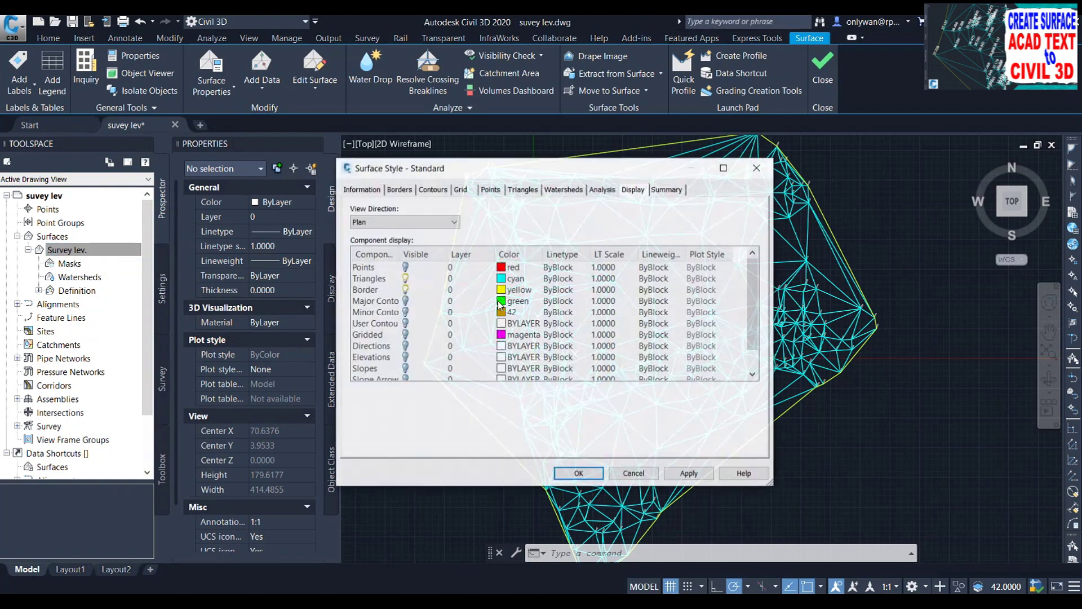
left_click(404, 279)
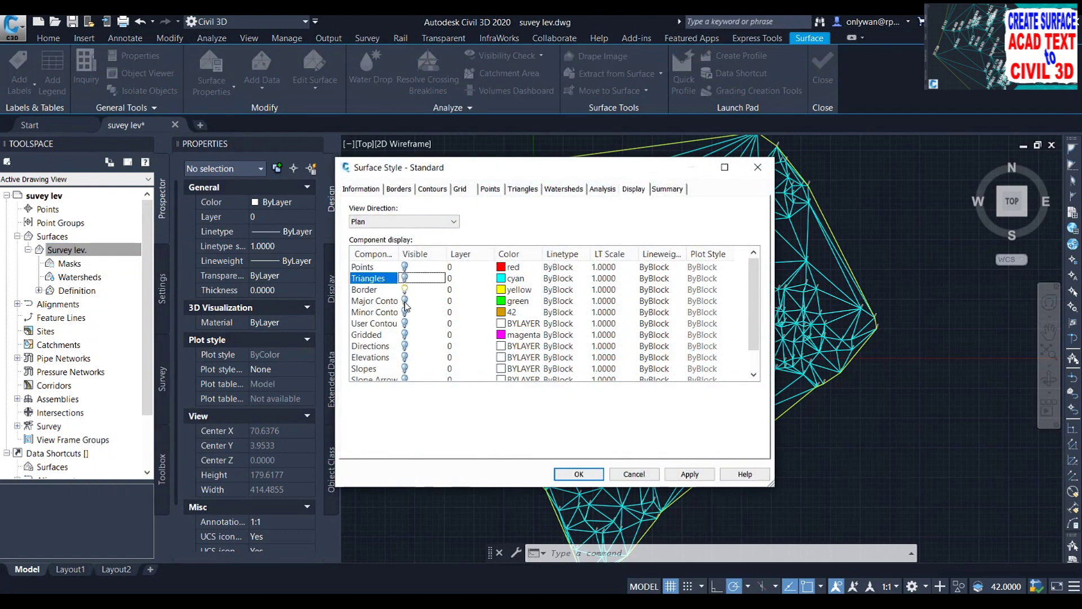
left_click(406, 302)
left_click(405, 313)
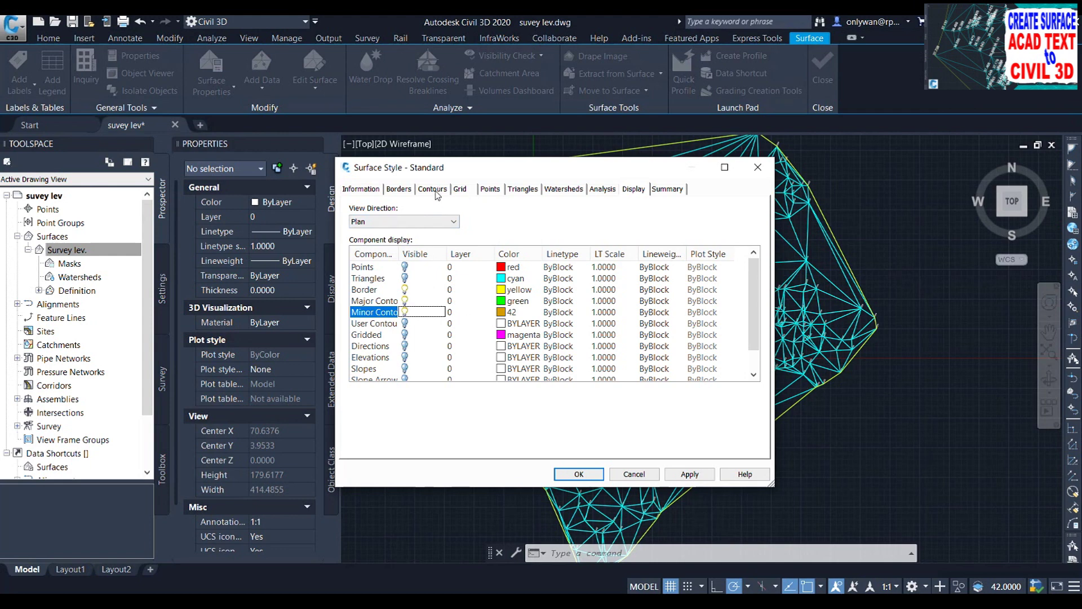
Step: Set the minor contour interval to 0.01 and edit the major interval, then apply
left_click(432, 190)
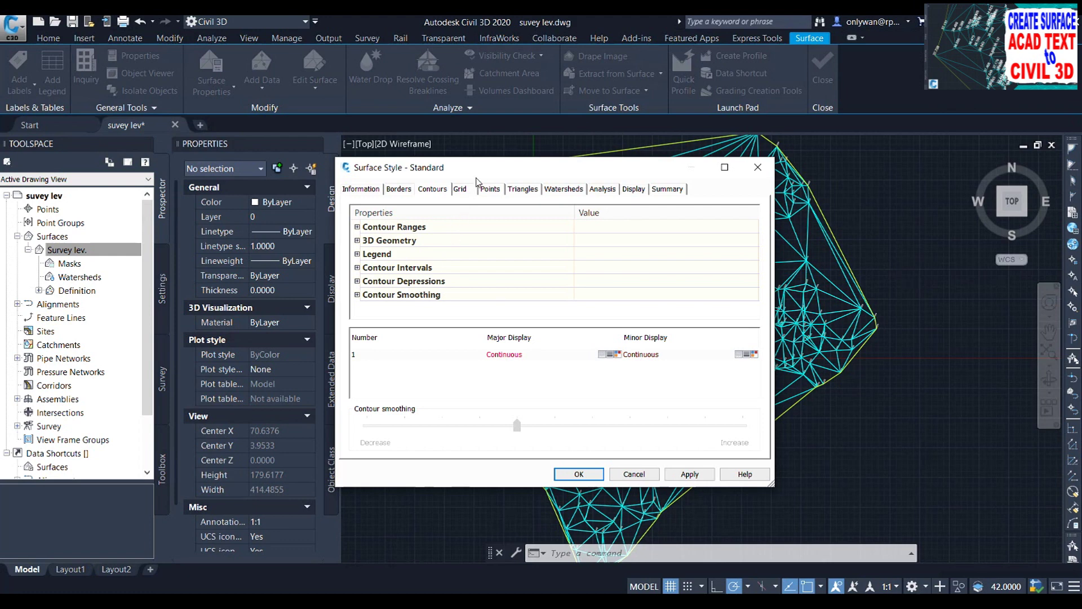
left_click_drag(479, 167, 413, 123)
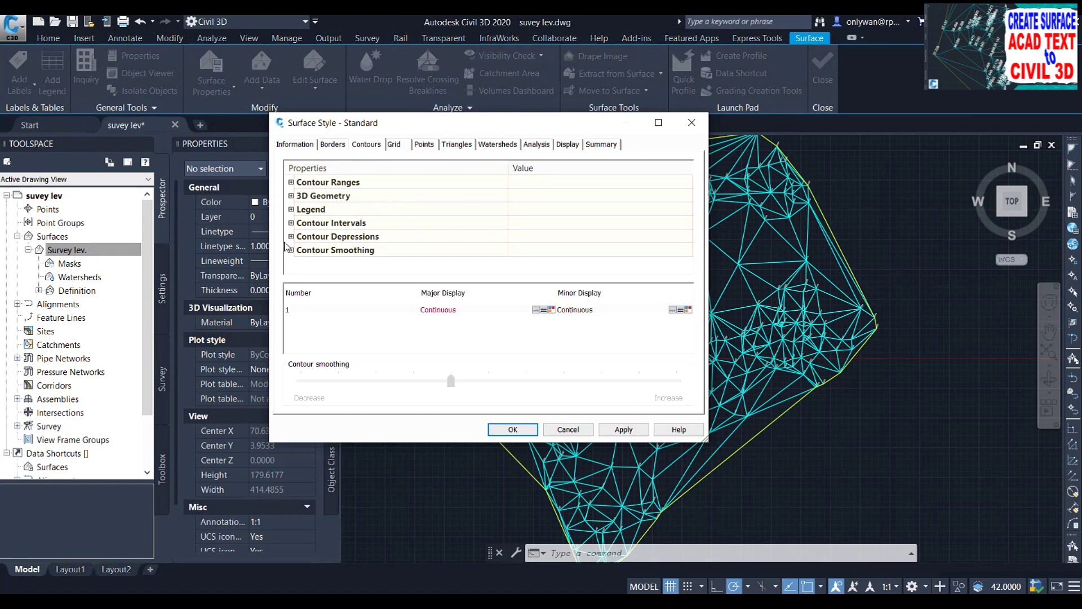
left_click(291, 223)
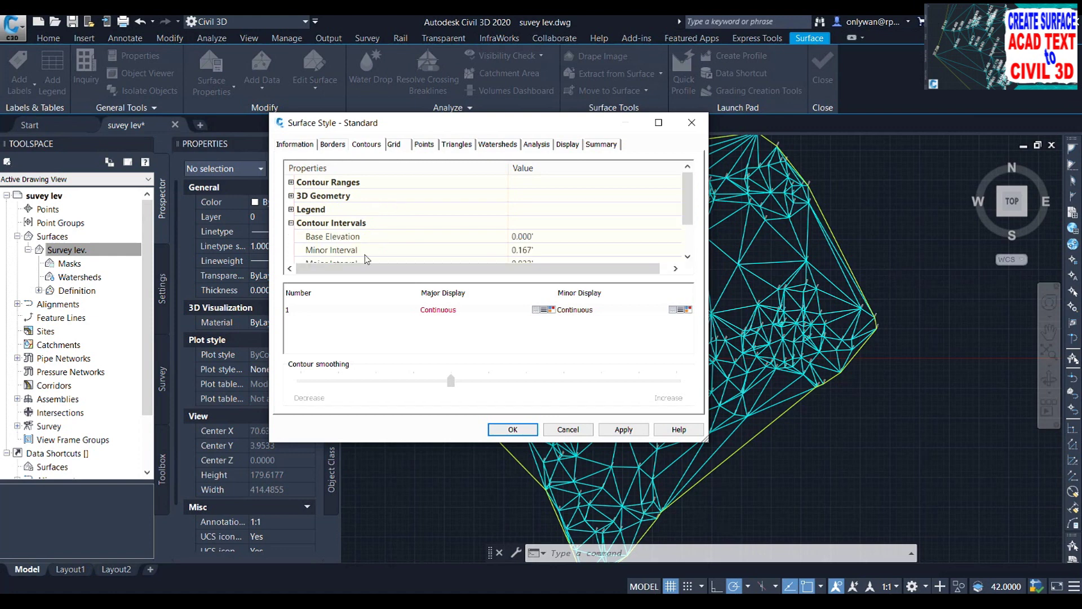
left_click_drag(693, 193, 692, 210)
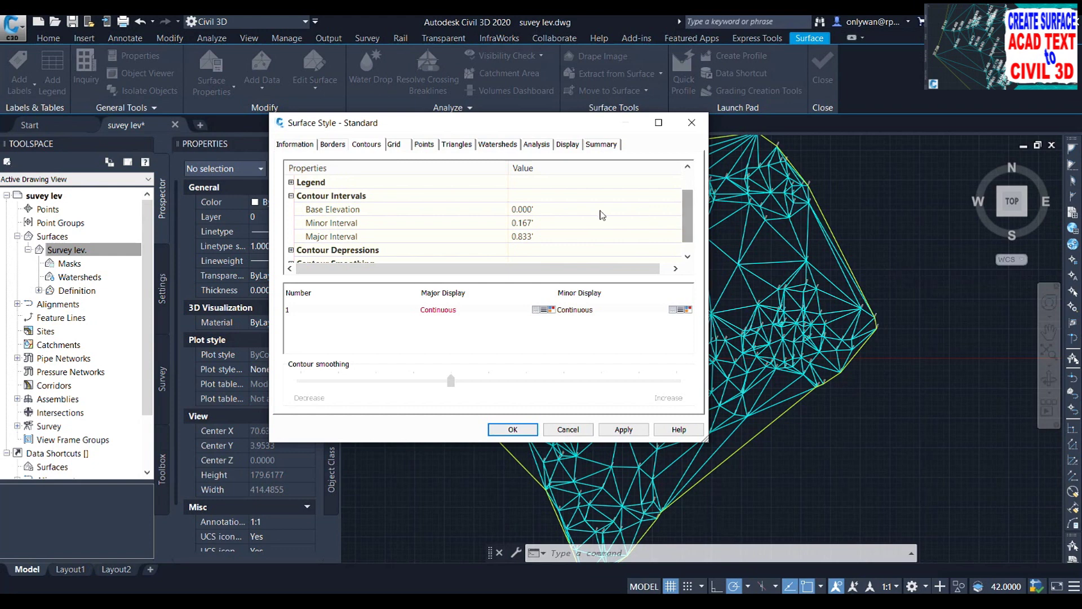
left_click(567, 224)
type("0.0")
left_click(560, 237)
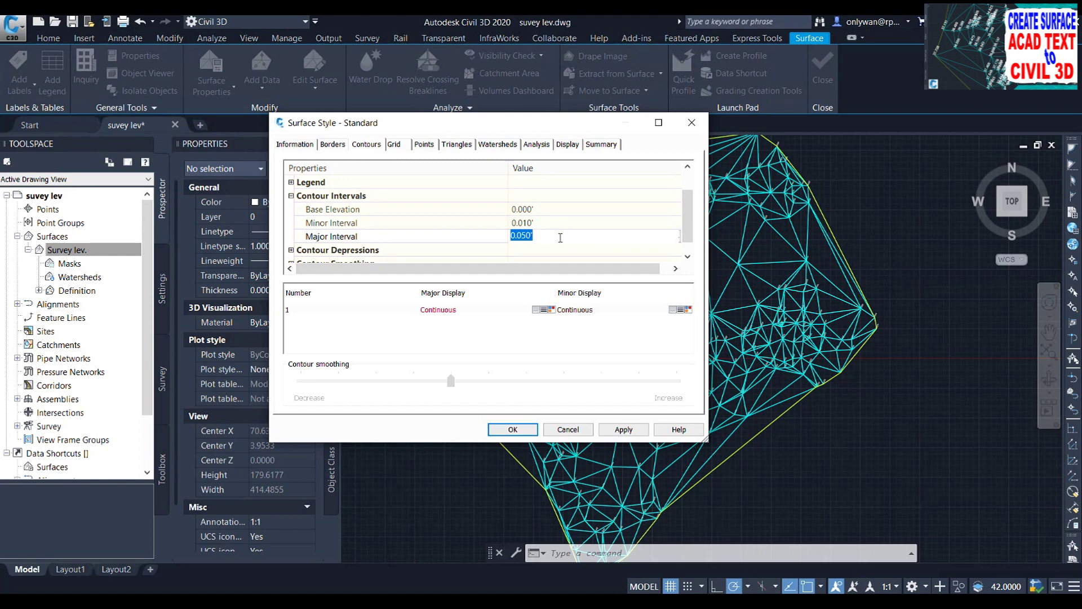
type("0.1")
left_click(620, 430)
left_click(526, 434)
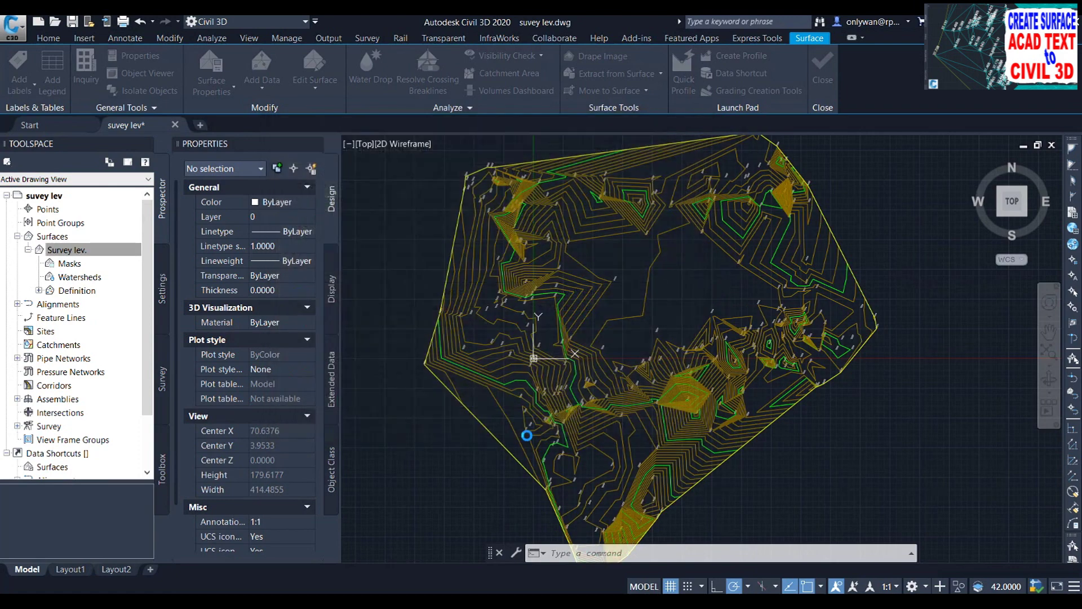
Step: Select the contoured TIN surface in the drawing
scroll(564, 366, "up", 2)
scroll(566, 372, "down", 2)
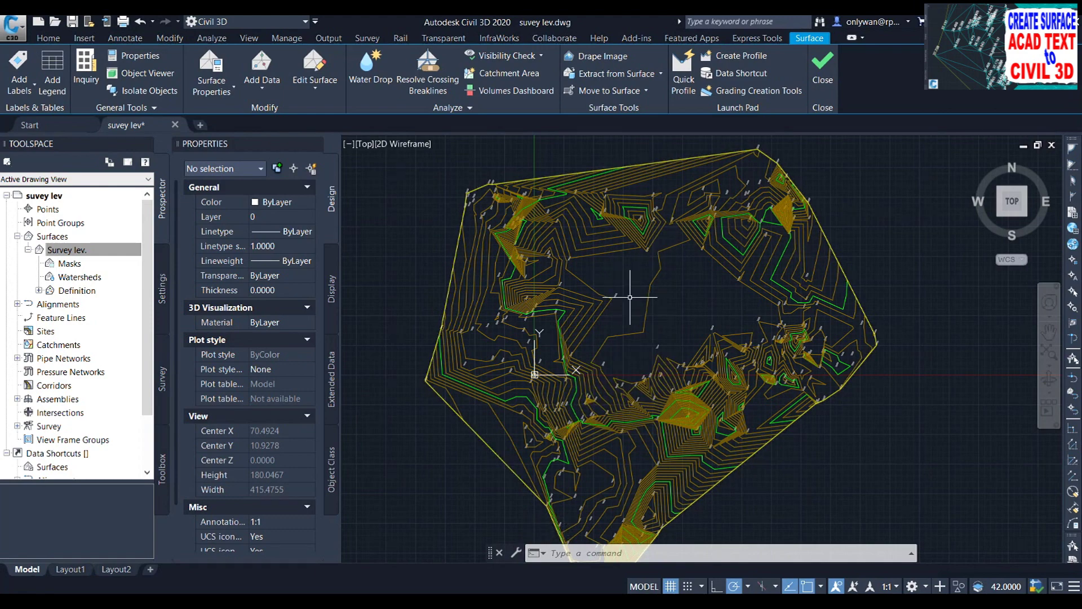
left_click(457, 265)
Step: Open Survey lev. in a maximized Object Viewer, orbited to a tilted 3D view and zoomed in
right_click(456, 266)
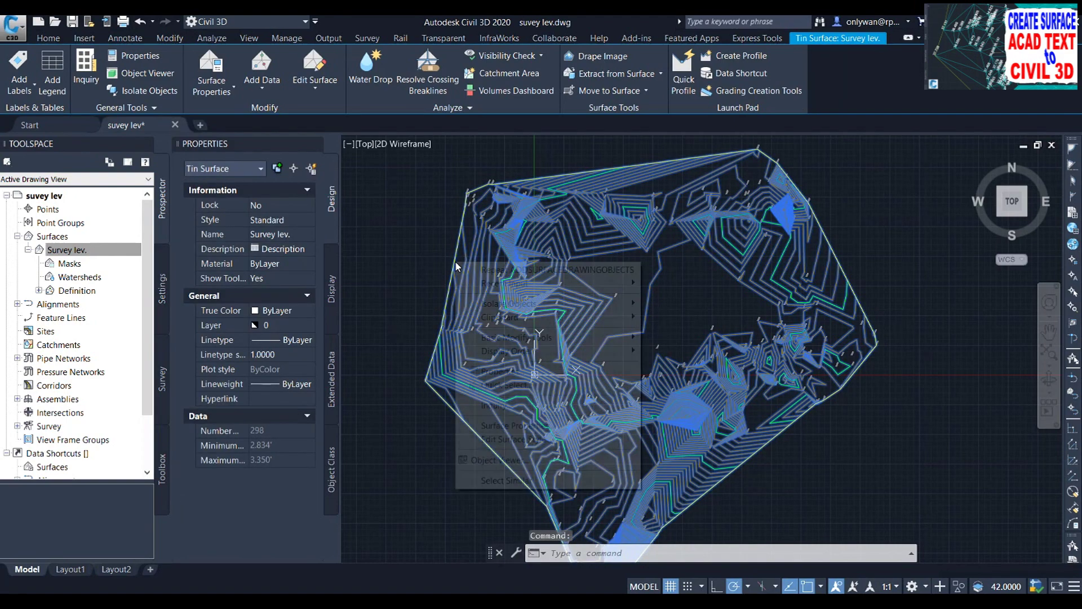
left_click(496, 460)
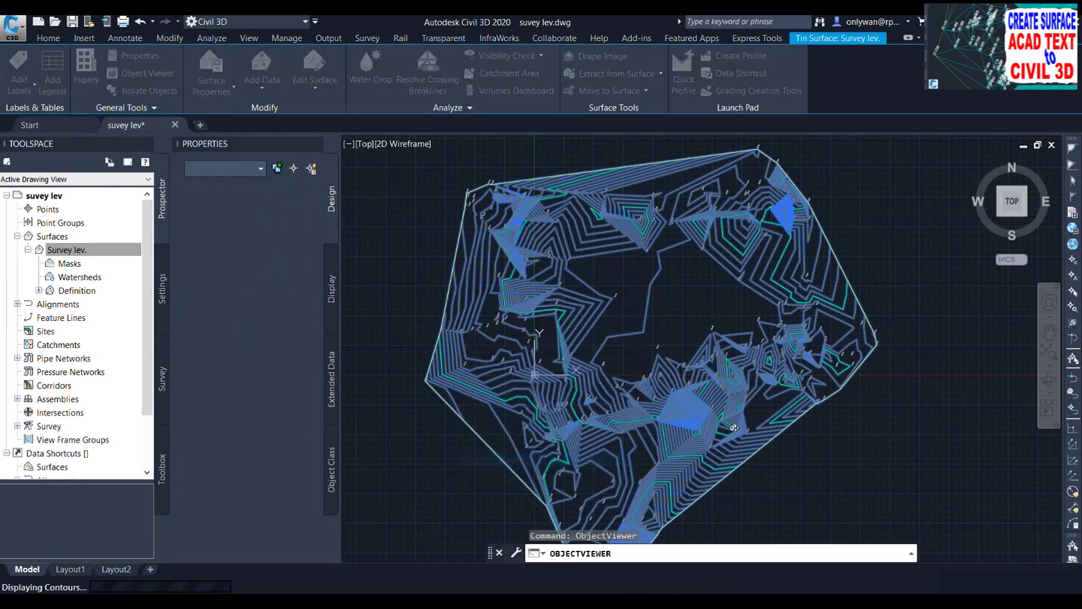
left_click_drag(737, 55, 478, 69)
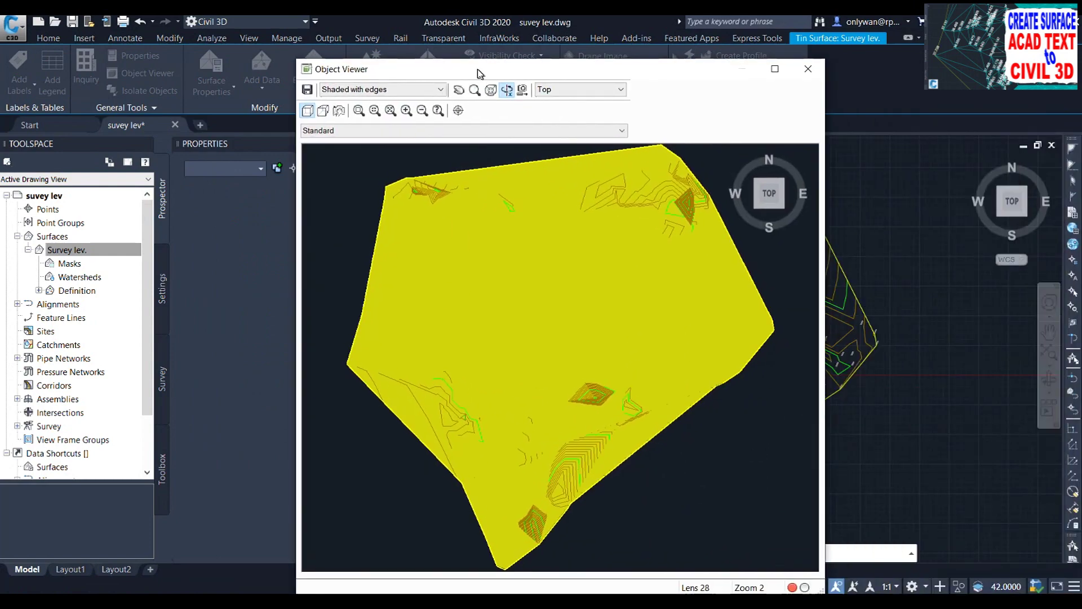
double_click(477, 68)
left_click_drag(517, 340, 497, 188)
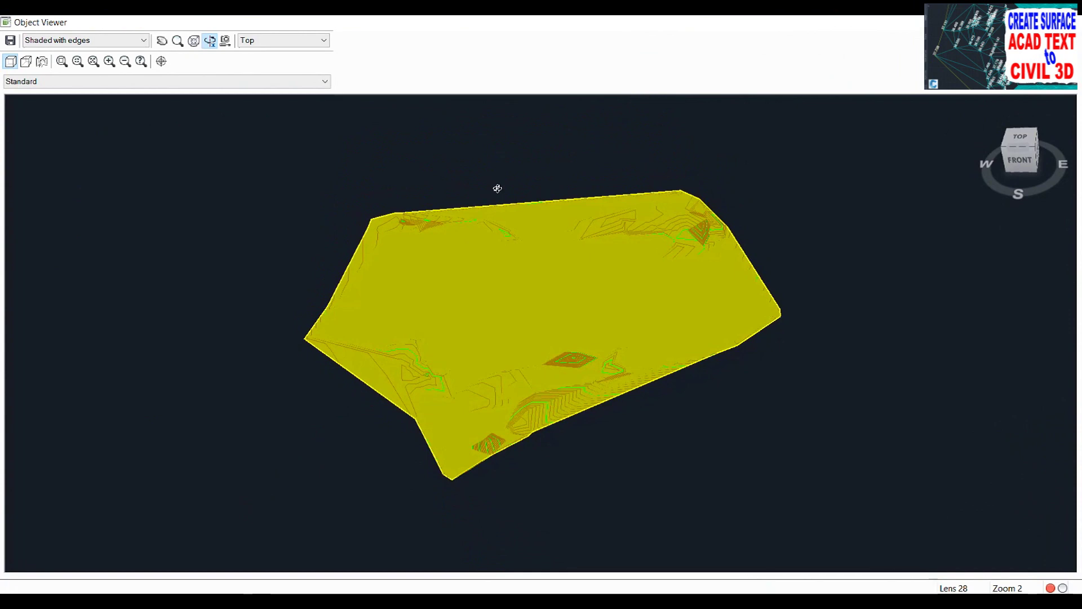
scroll(515, 326, "up", 3)
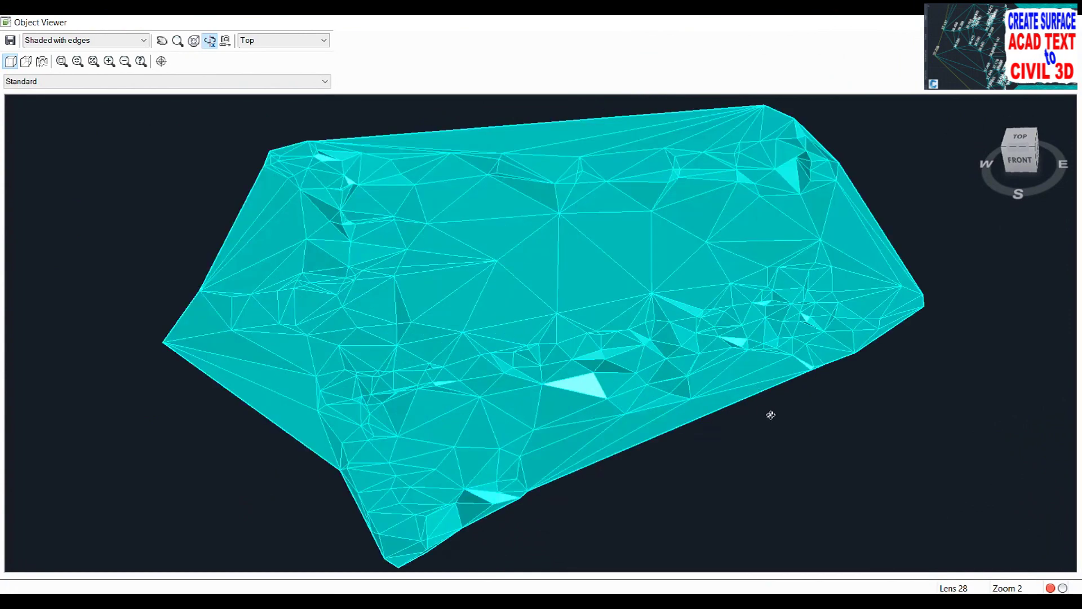